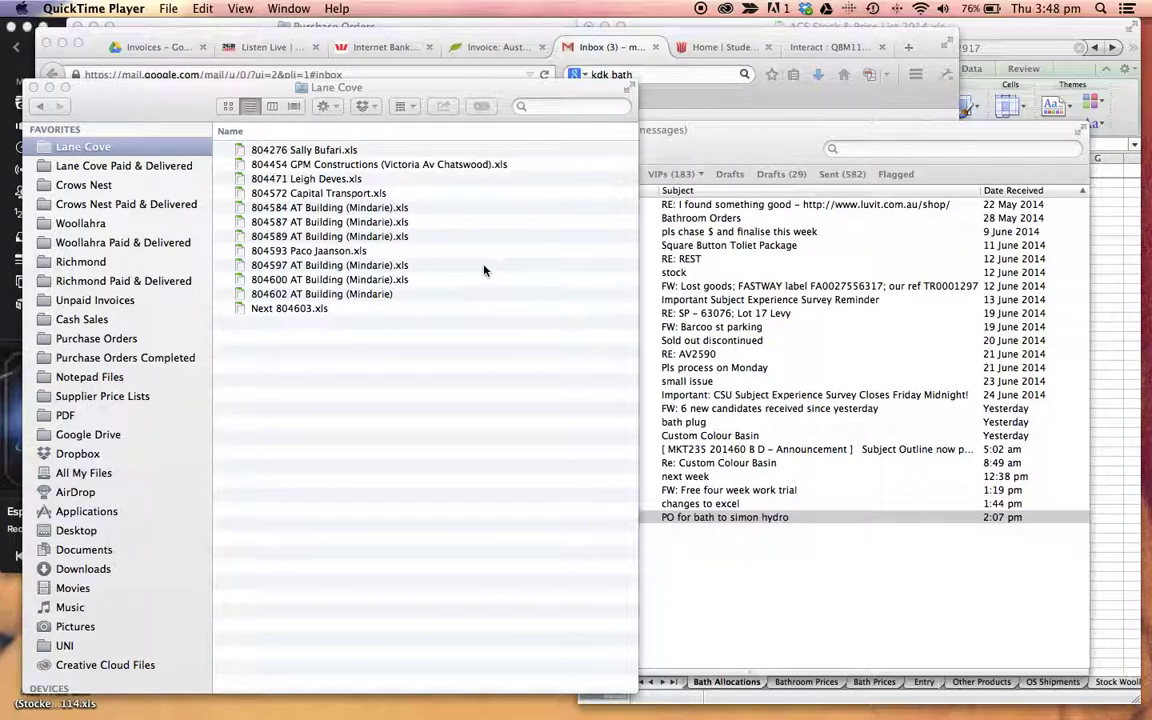
Open Next 804603.xls with macros enabled and view it at 100% zoom.
double_click(286, 310)
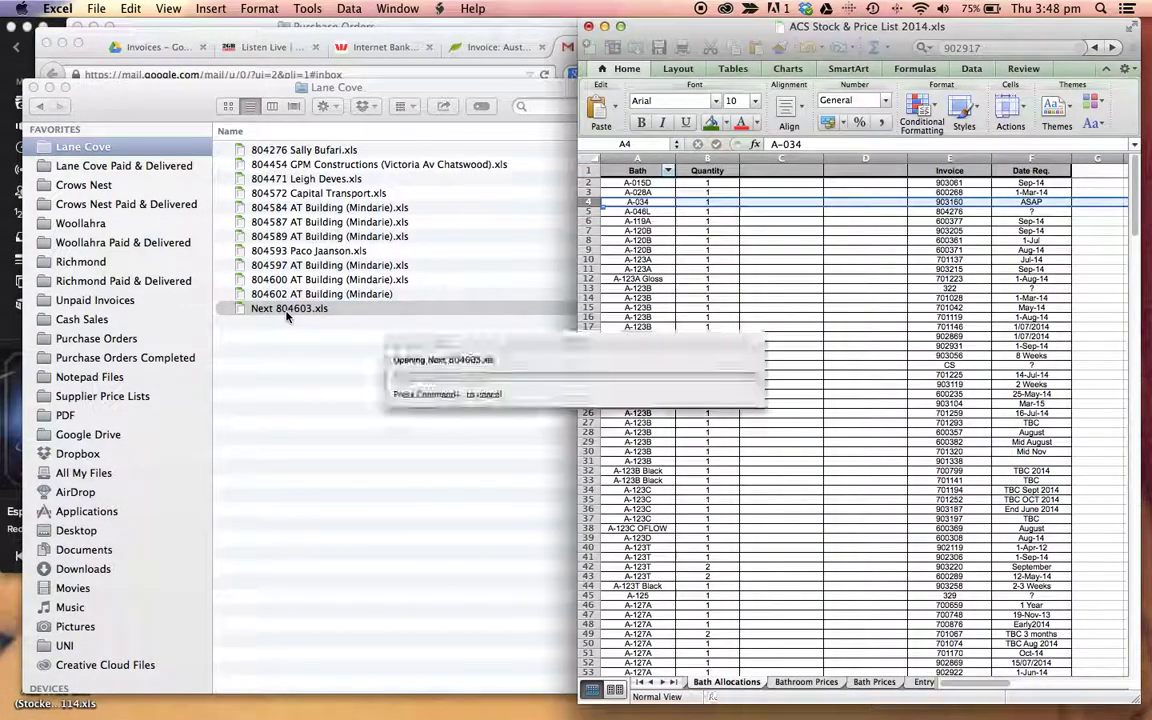
left_click(506, 418)
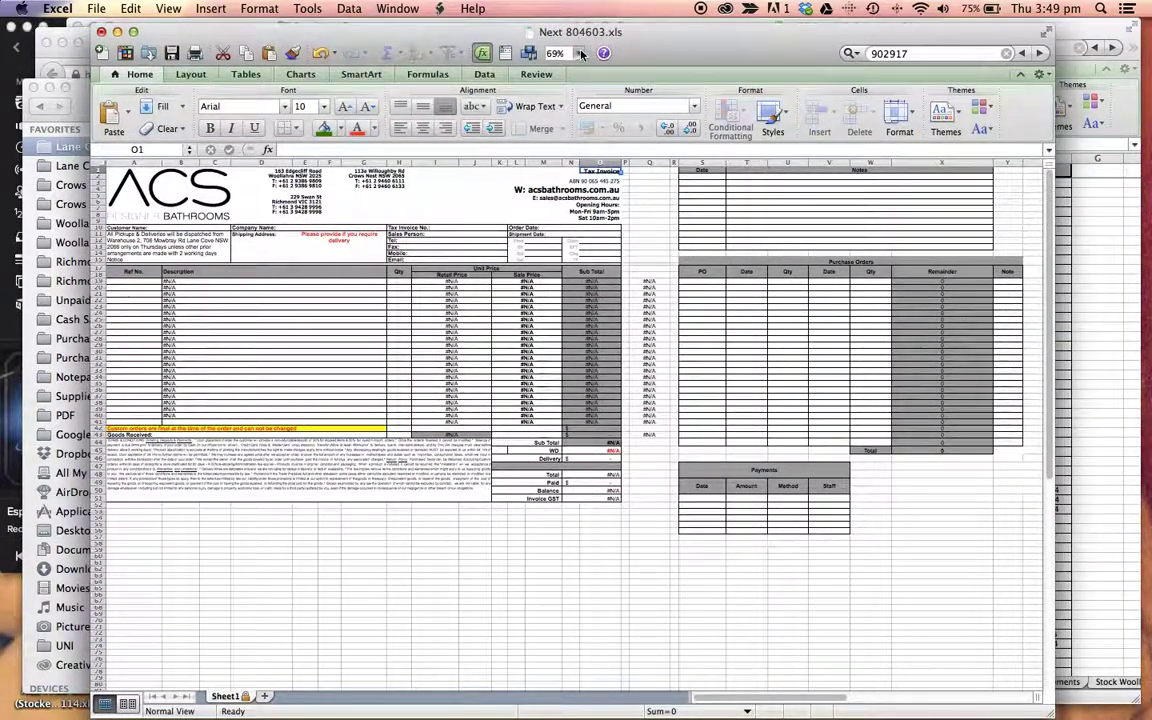
left_click(579, 53)
left_click(573, 111)
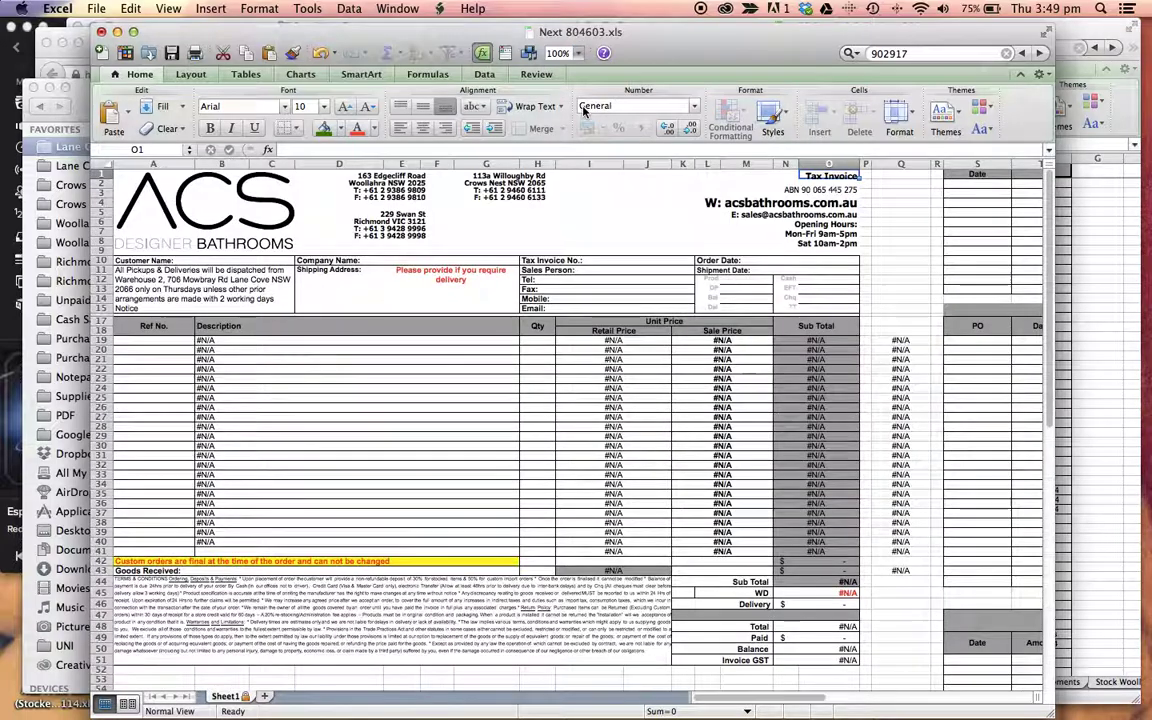
Enter references A-127A, CUUB10M and P2 in cells A19 to A21.
left_click(174, 344)
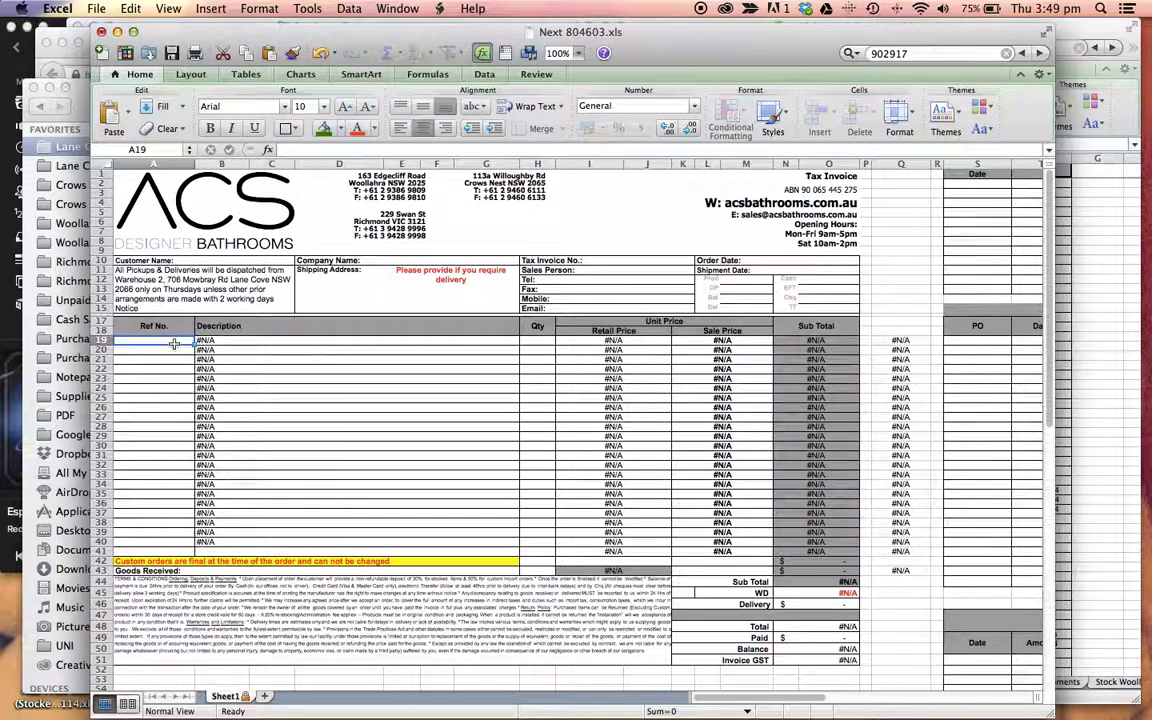
type("A-127A")
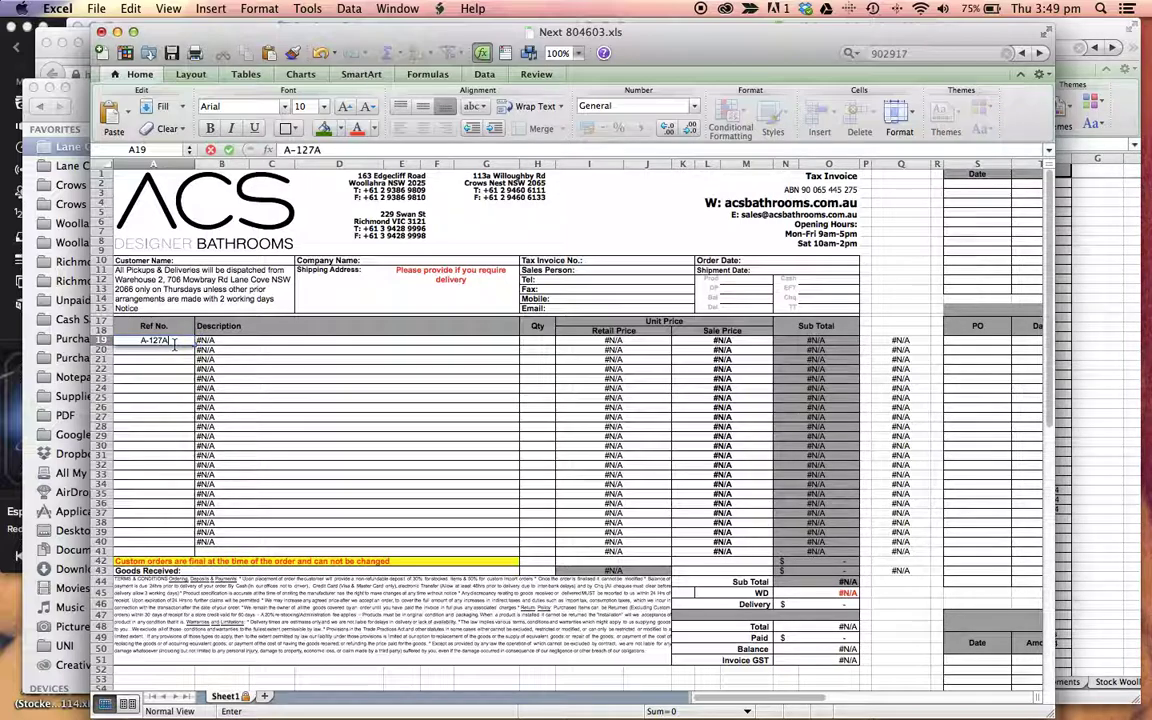
key("Tab")
left_click(174, 349)
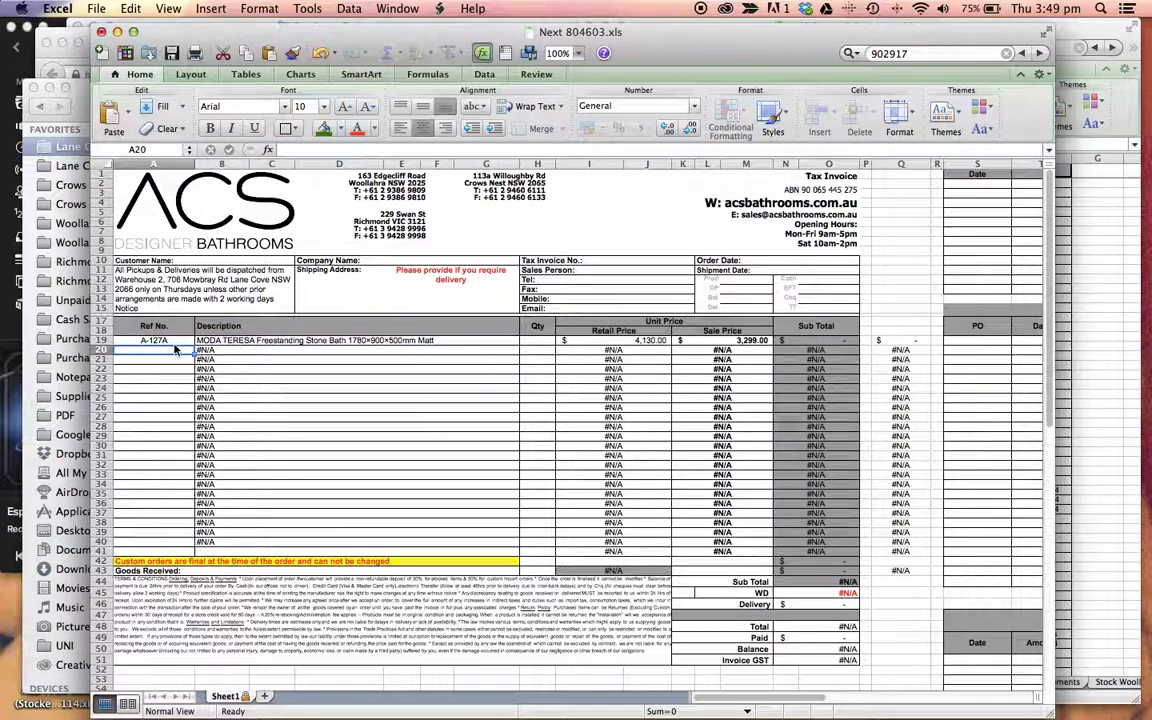
type("CUUB")
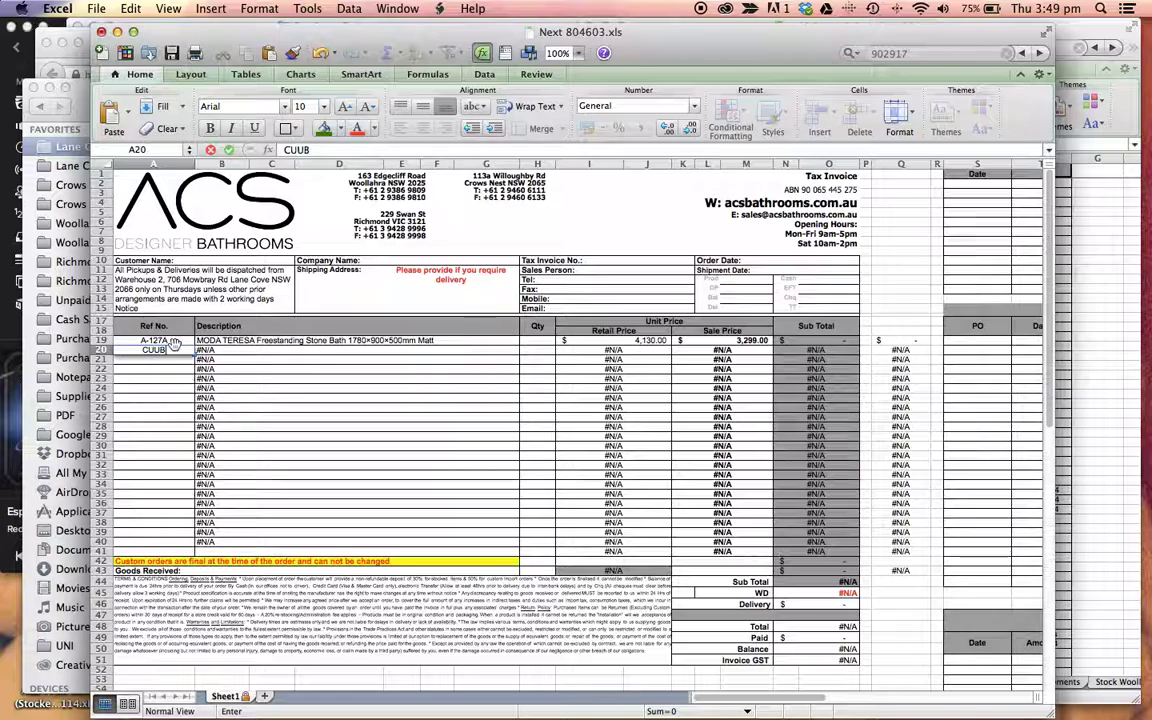
type("10M")
key("Tab")
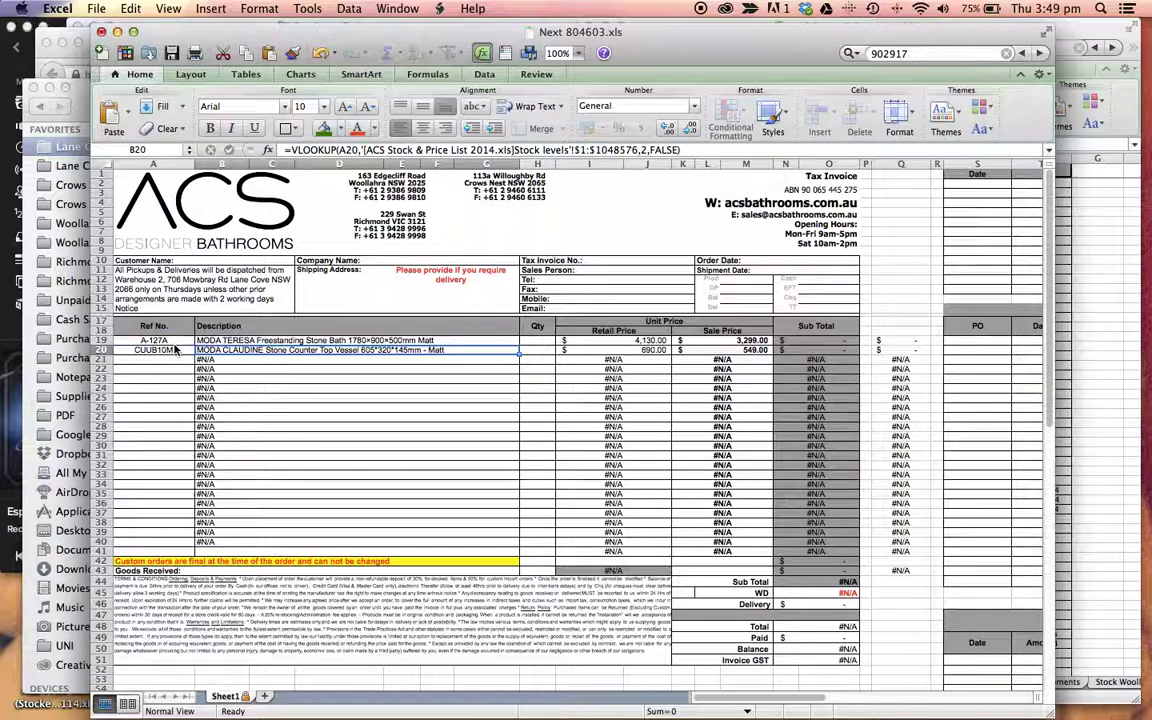
key("Return")
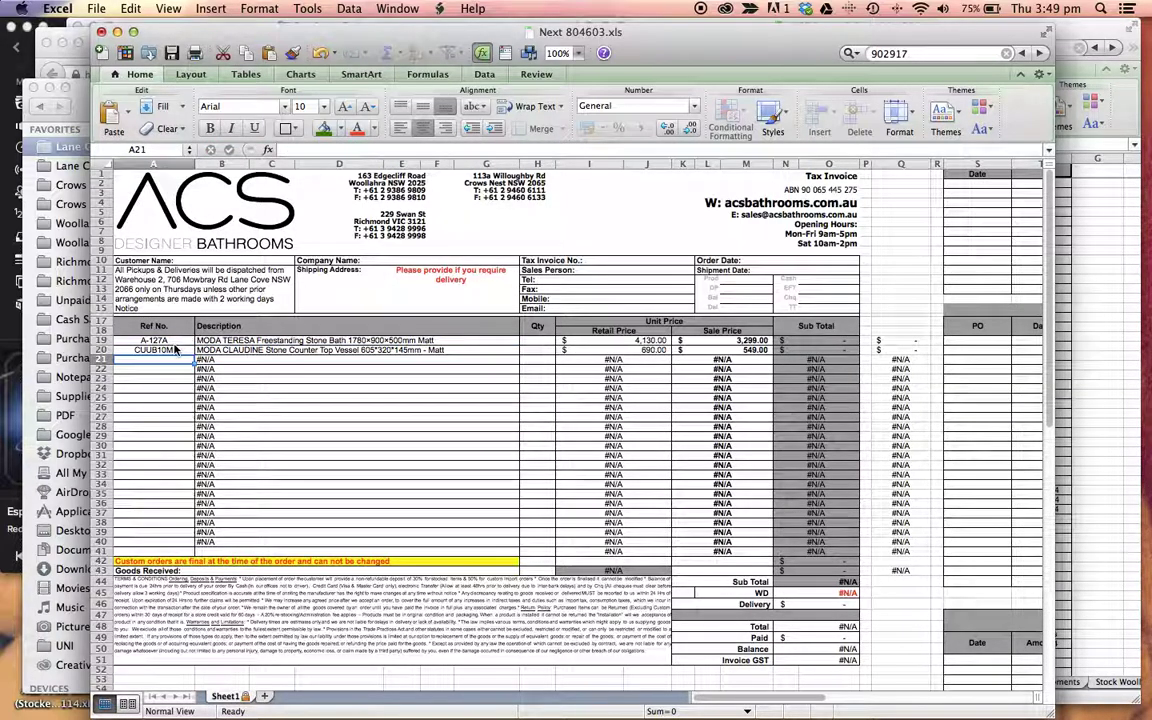
type("p2")
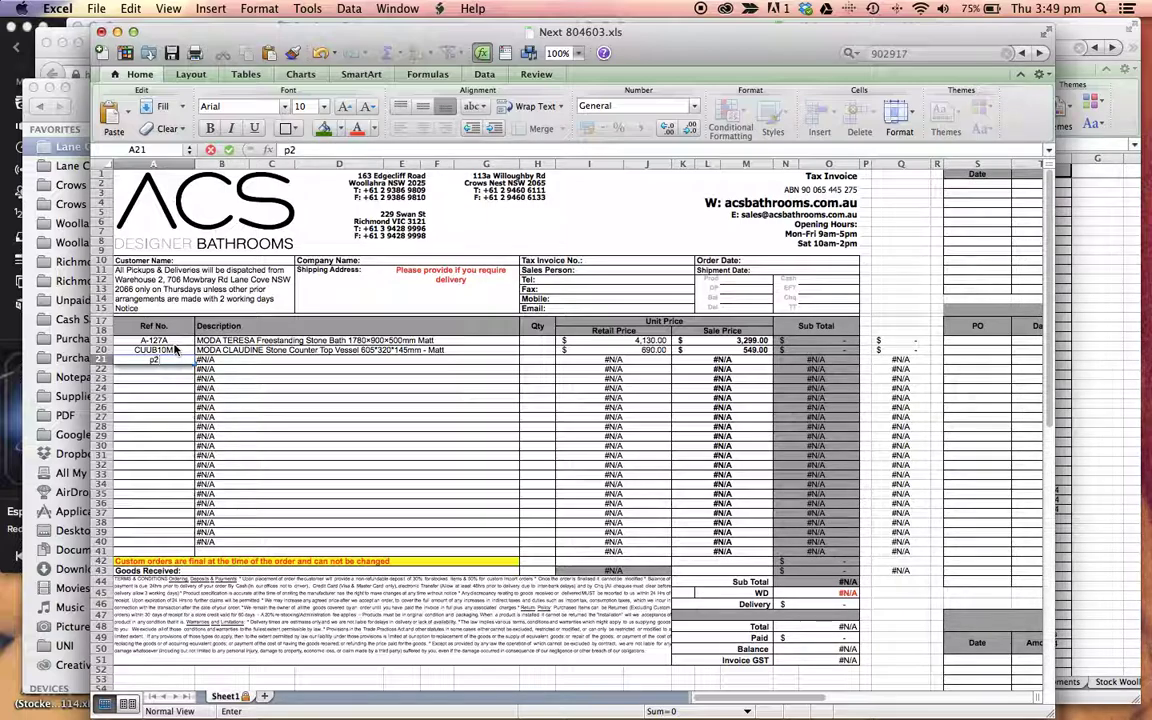
key("Tab")
key("Tab")
Enter Vola-03 in A22, replacing the mistyped COLA-03, so its toilet suite details fill in.
key("Return")
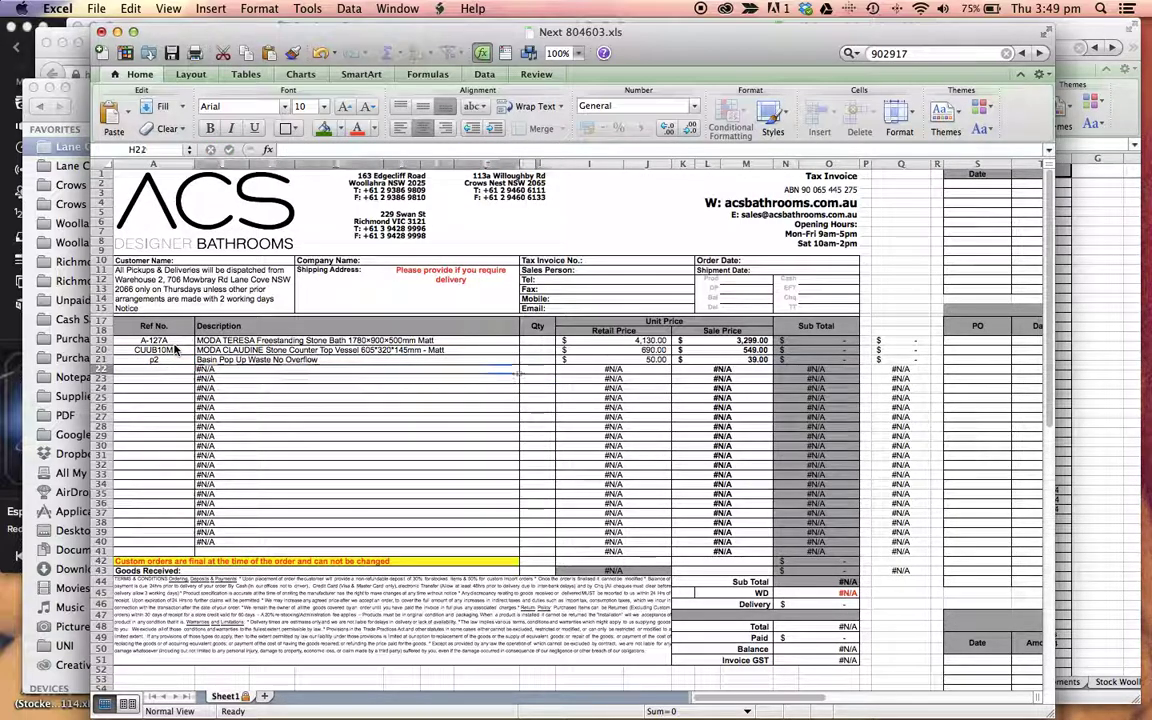
key("Home")
type("COLA")
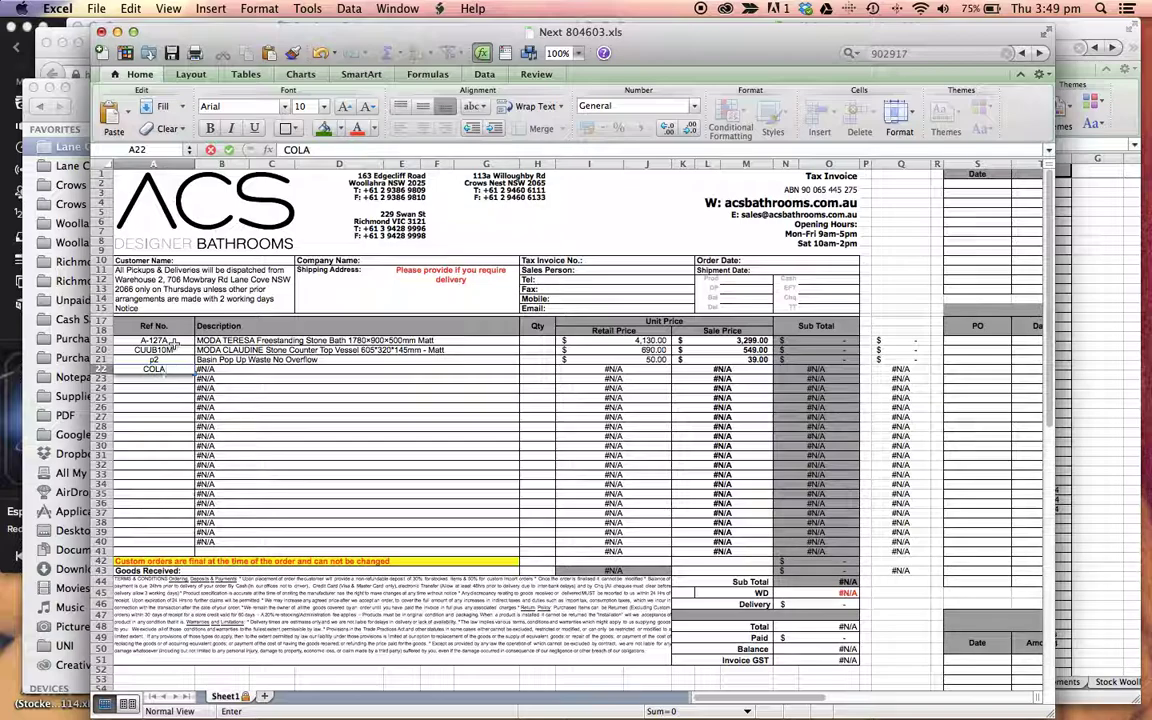
type("-03")
key("super+f")
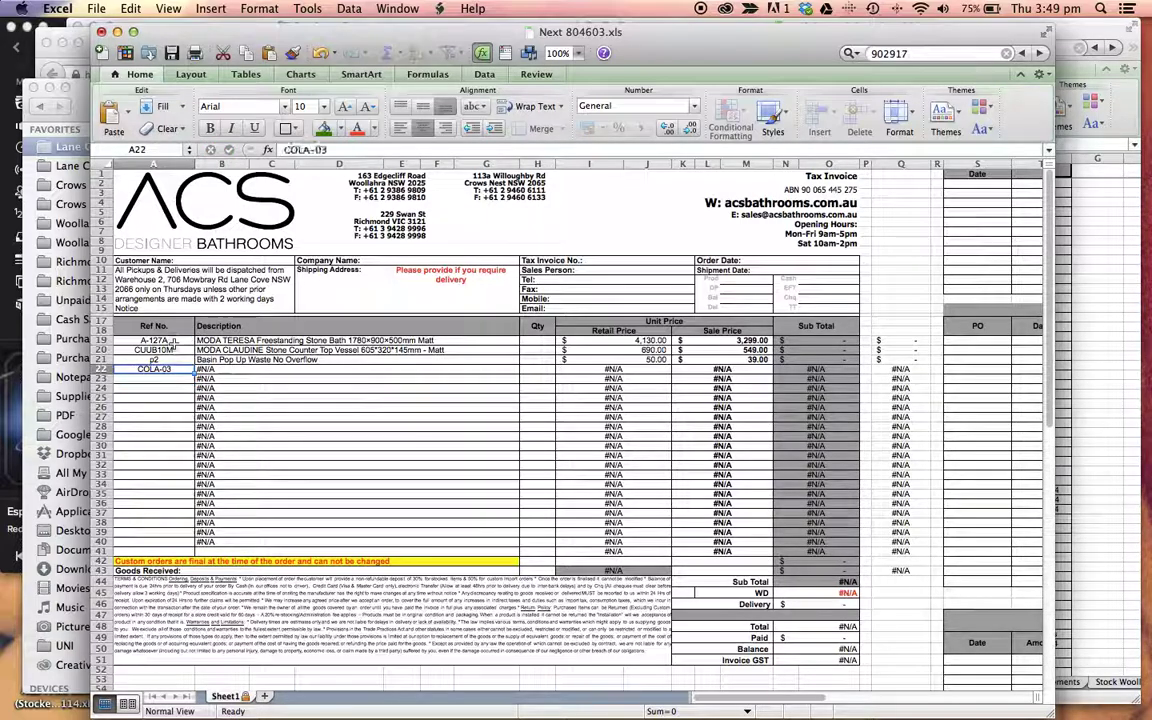
key("Escape")
type("Vola-03")
key("Return")
key("super+f")
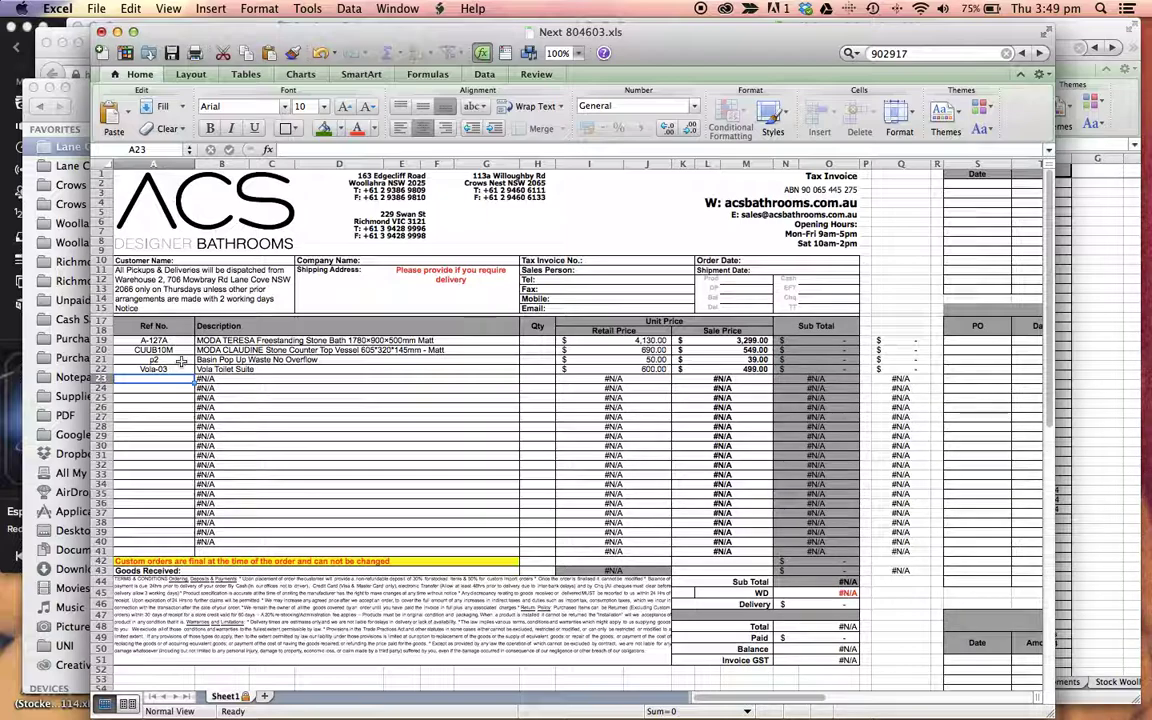
left_click(183, 369)
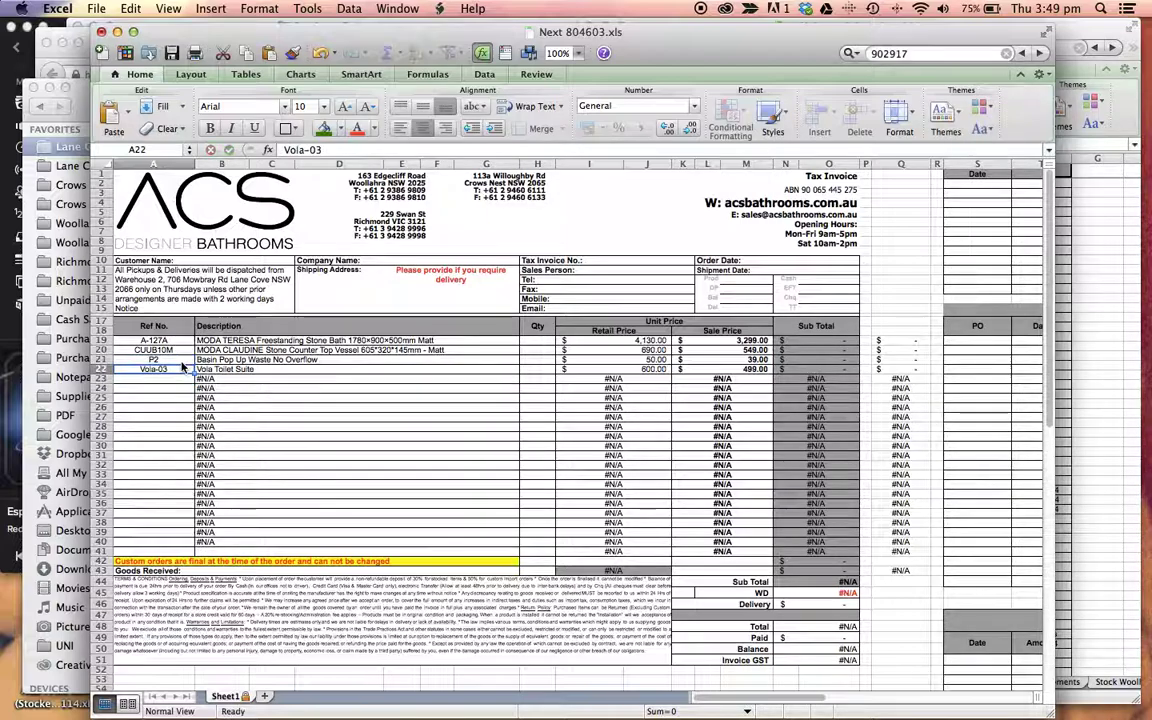
key("Return")
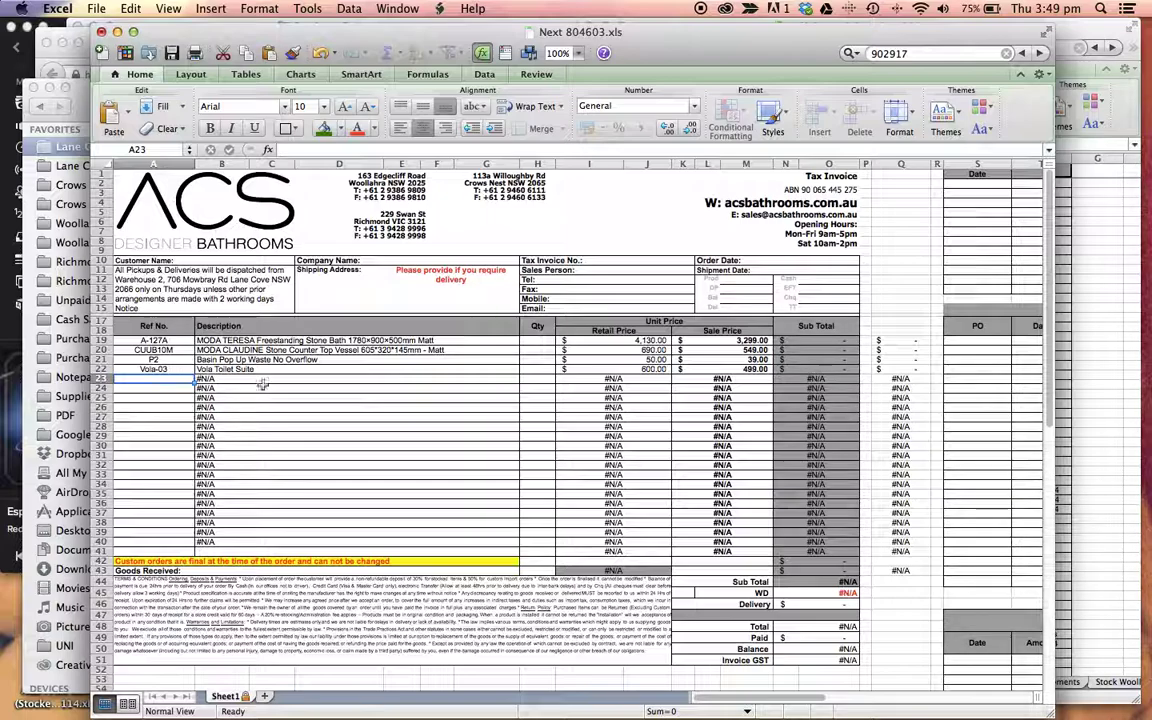
Clear the #N/A lookups from the unused invoice lines B23:M41.
left_click_drag(287, 386, 720, 553)
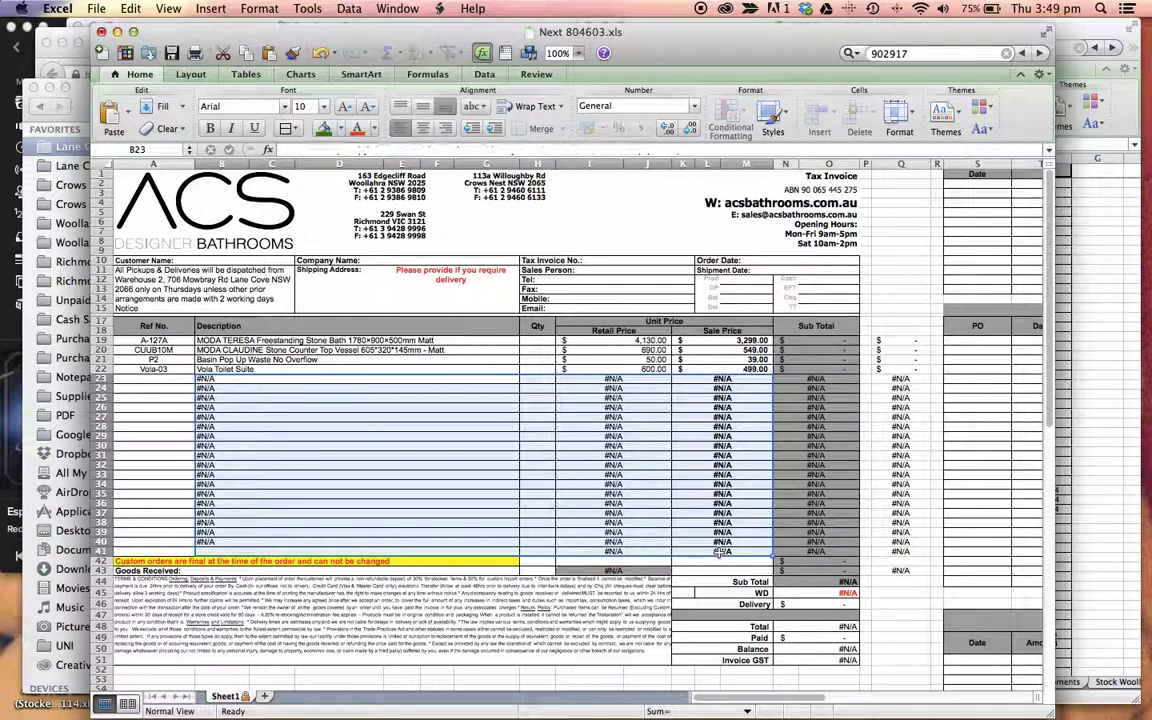
key("Delete")
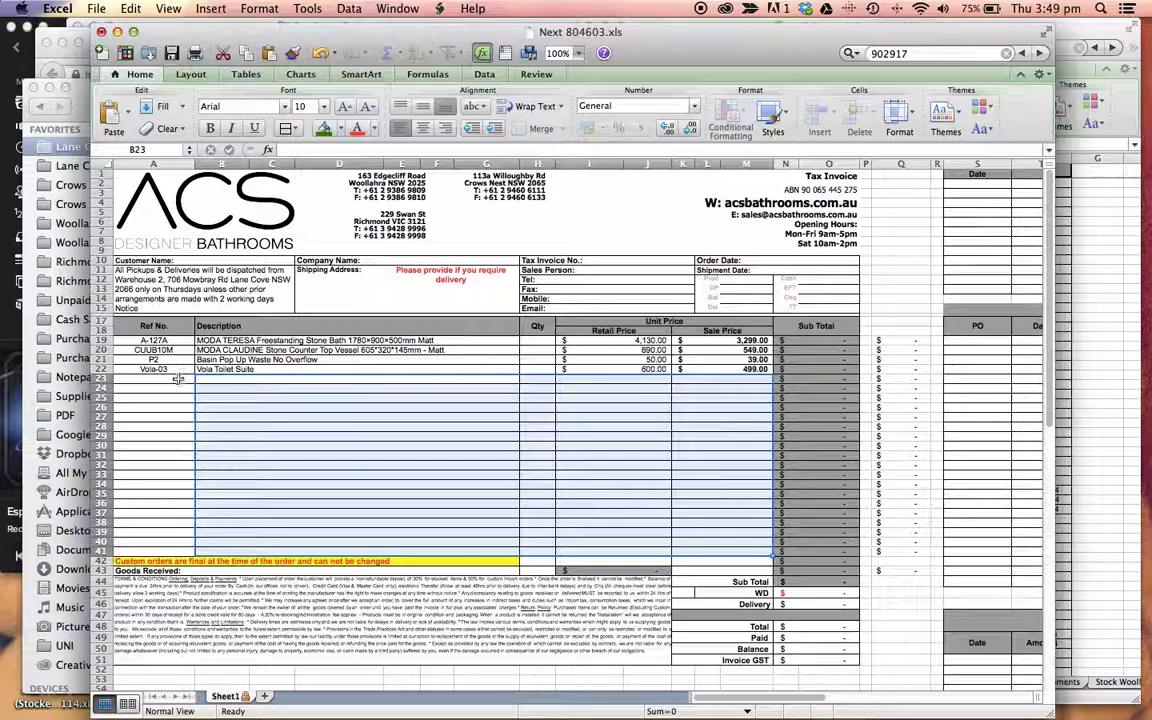
left_click(301, 340)
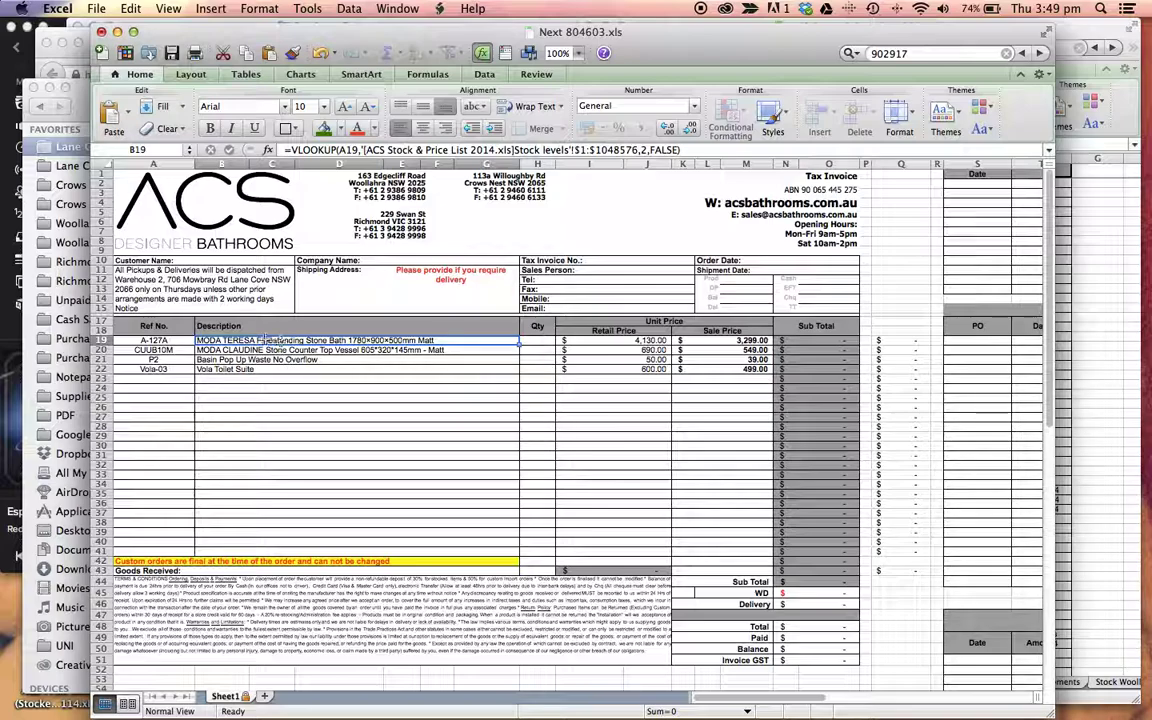
Enter quantities 1, 2, 2 and 1 in the Qty cells for rows 19 to 22.
left_click(541, 342)
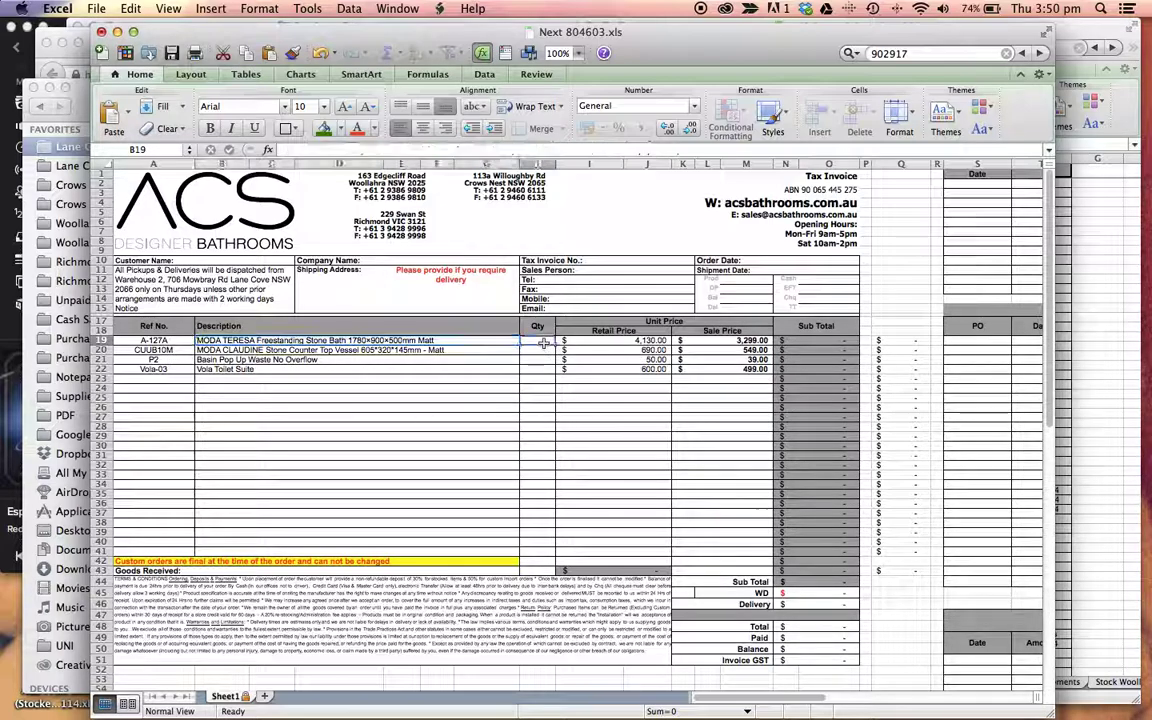
type("1")
key("Return")
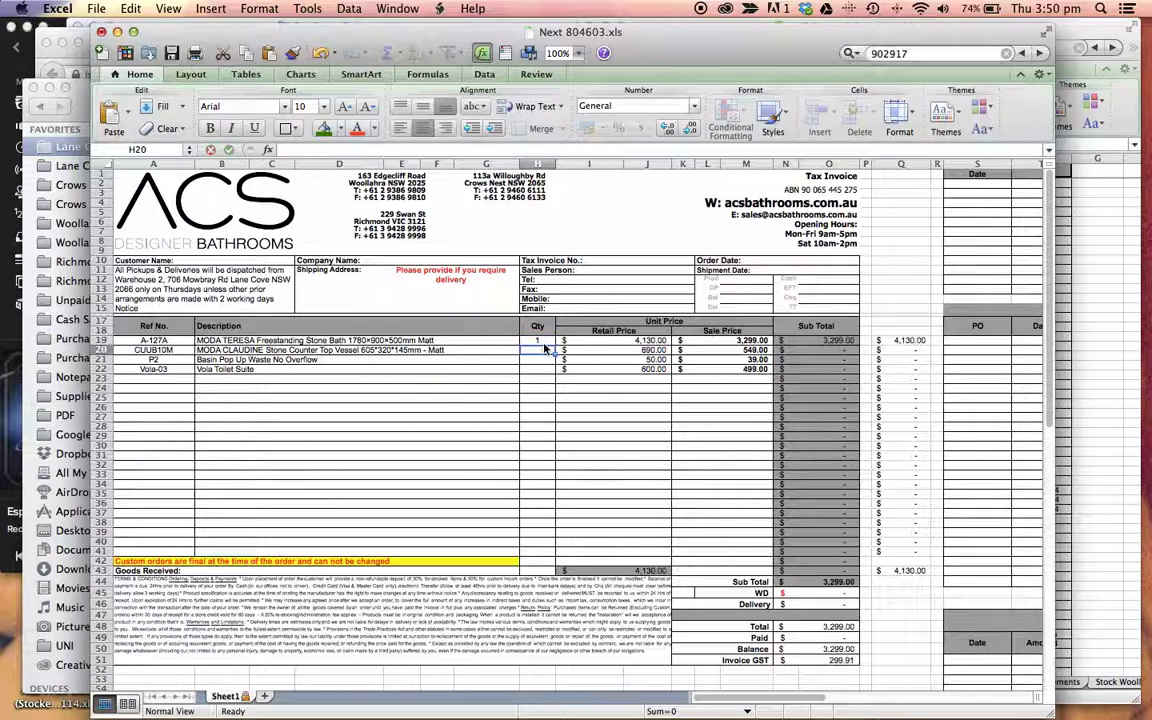
type("2")
key("Return")
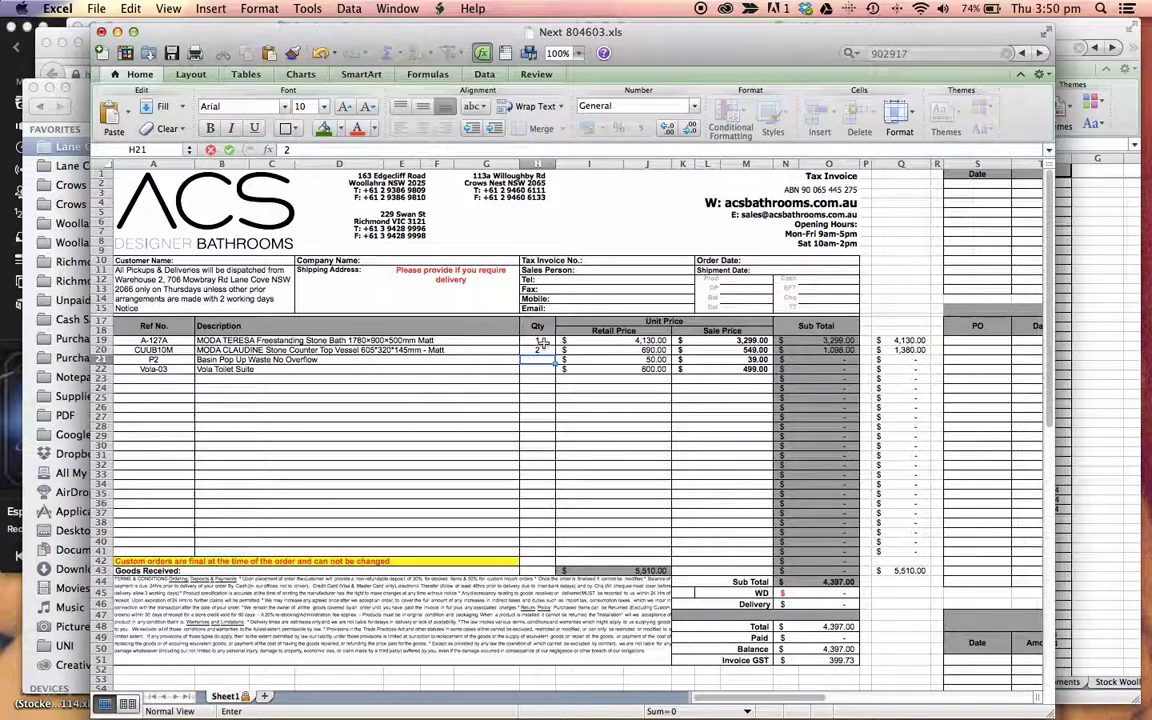
type("2")
key("Return")
type("1")
key("Return")
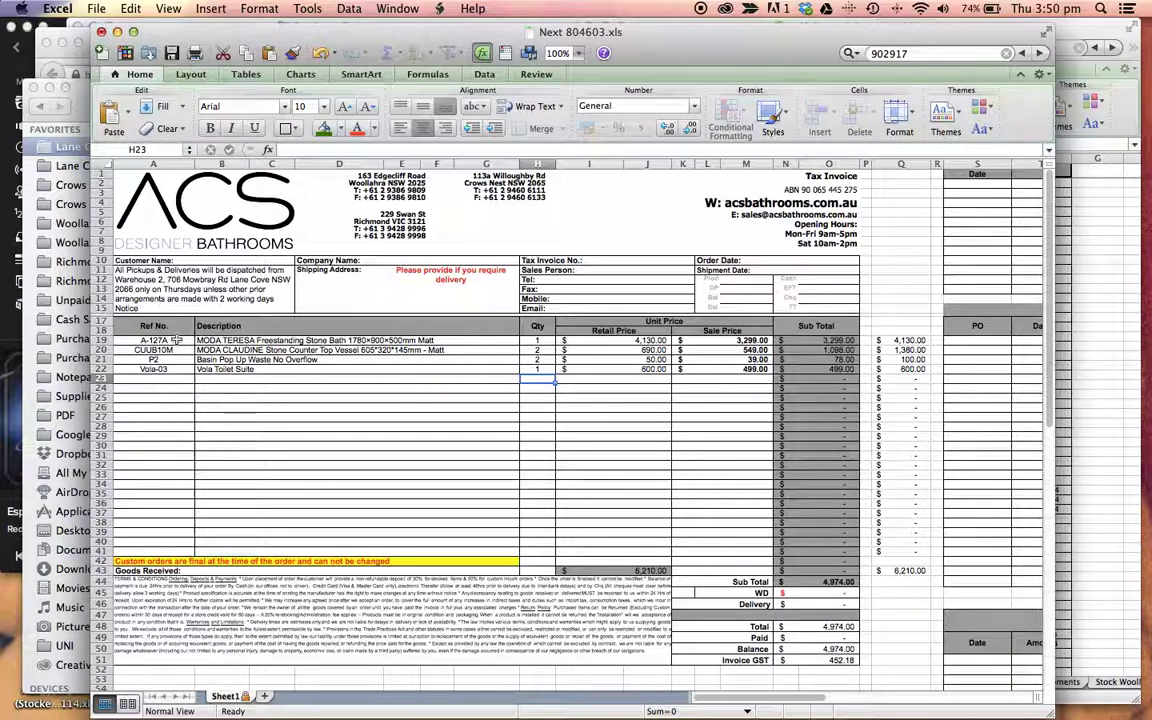
left_click_drag(176, 340, 765, 370)
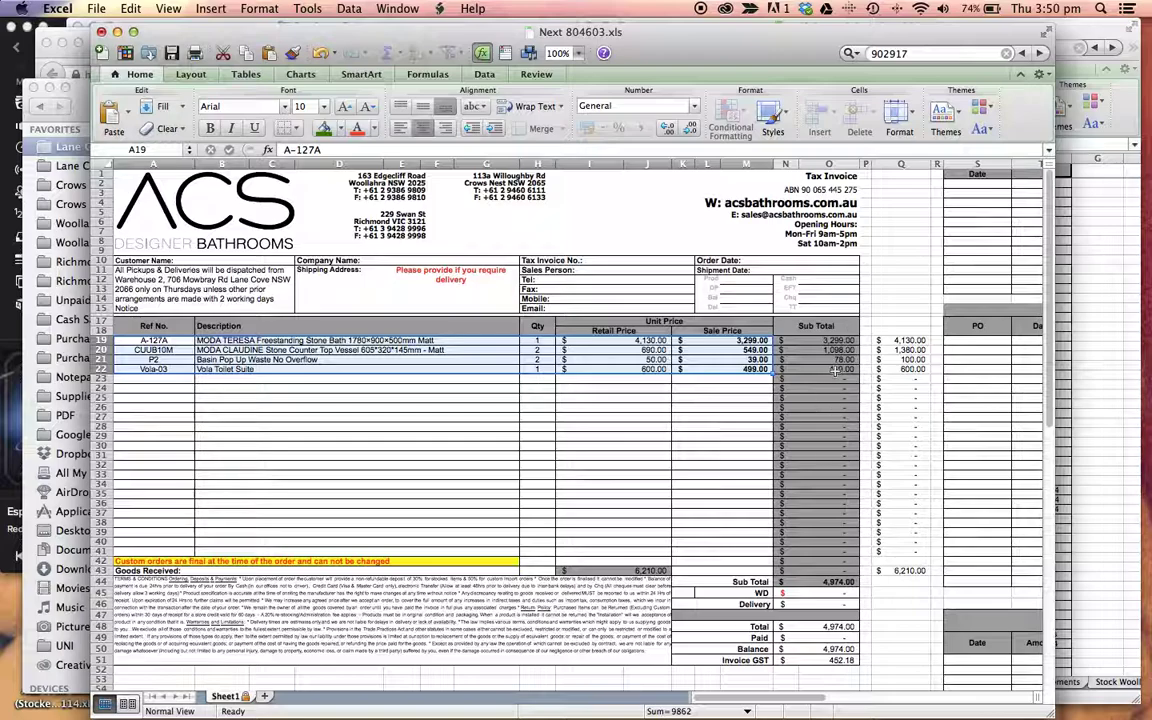
key("super+c")
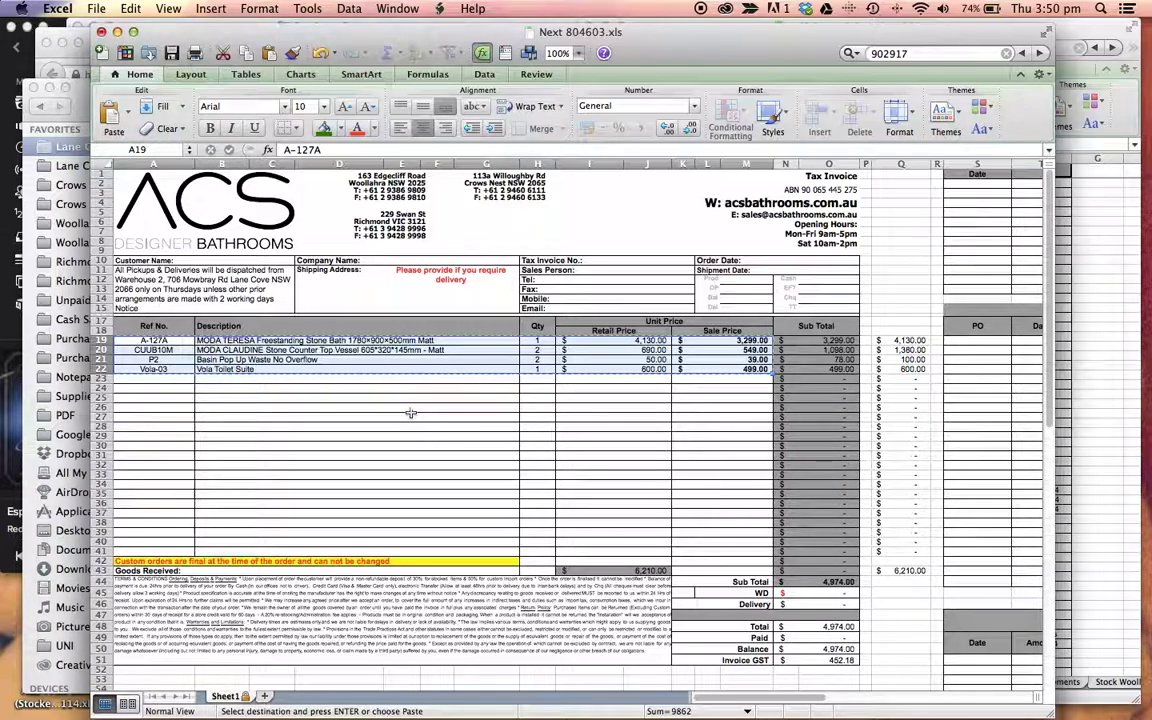
key("Escape")
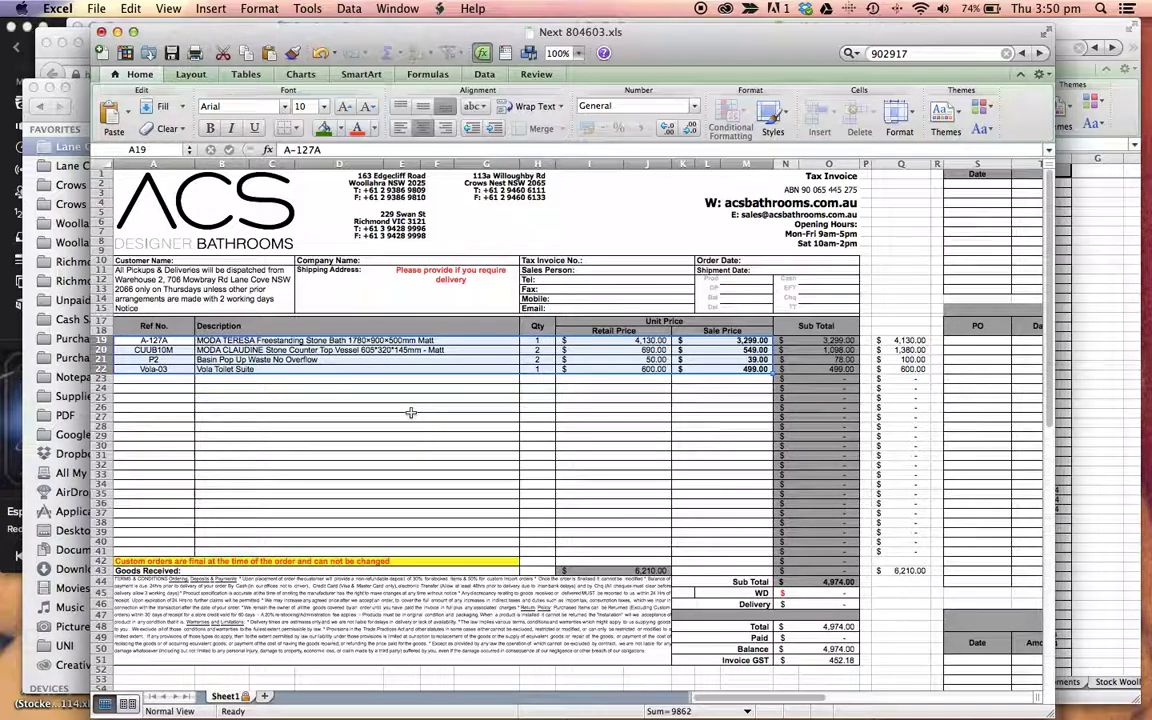
left_click_drag(155, 341, 760, 369)
Copy the line items A19:M22 and paste them back over themselves as values only.
right_click(257, 351)
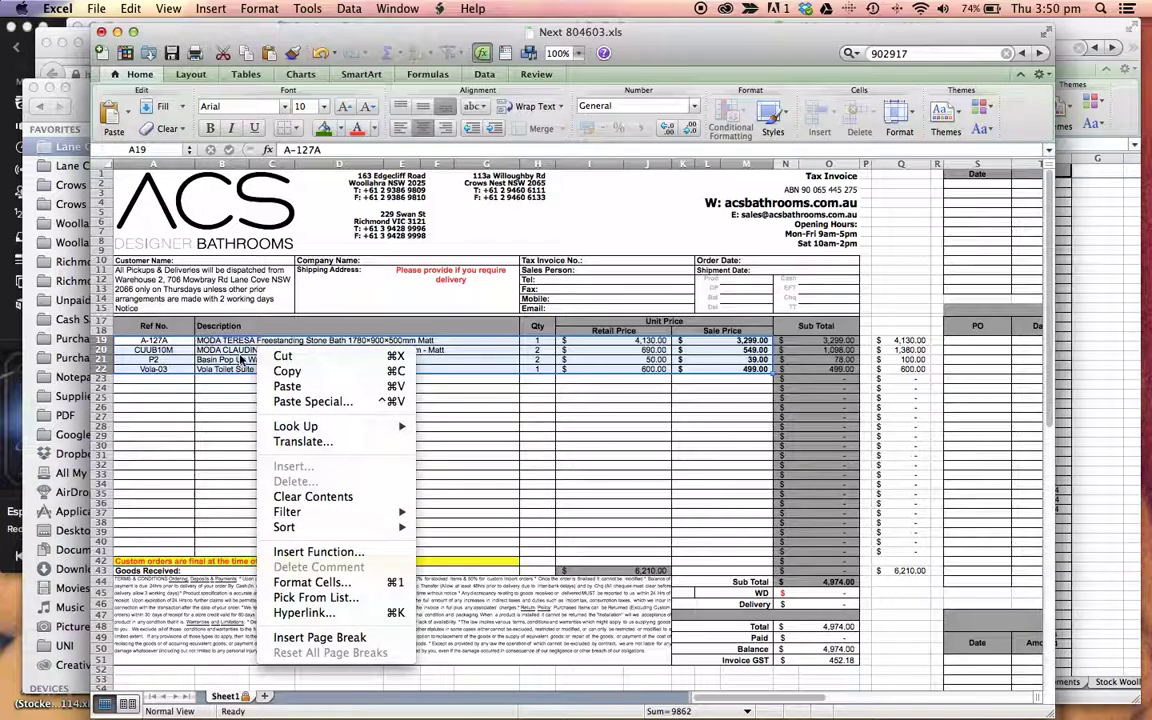
left_click(333, 401)
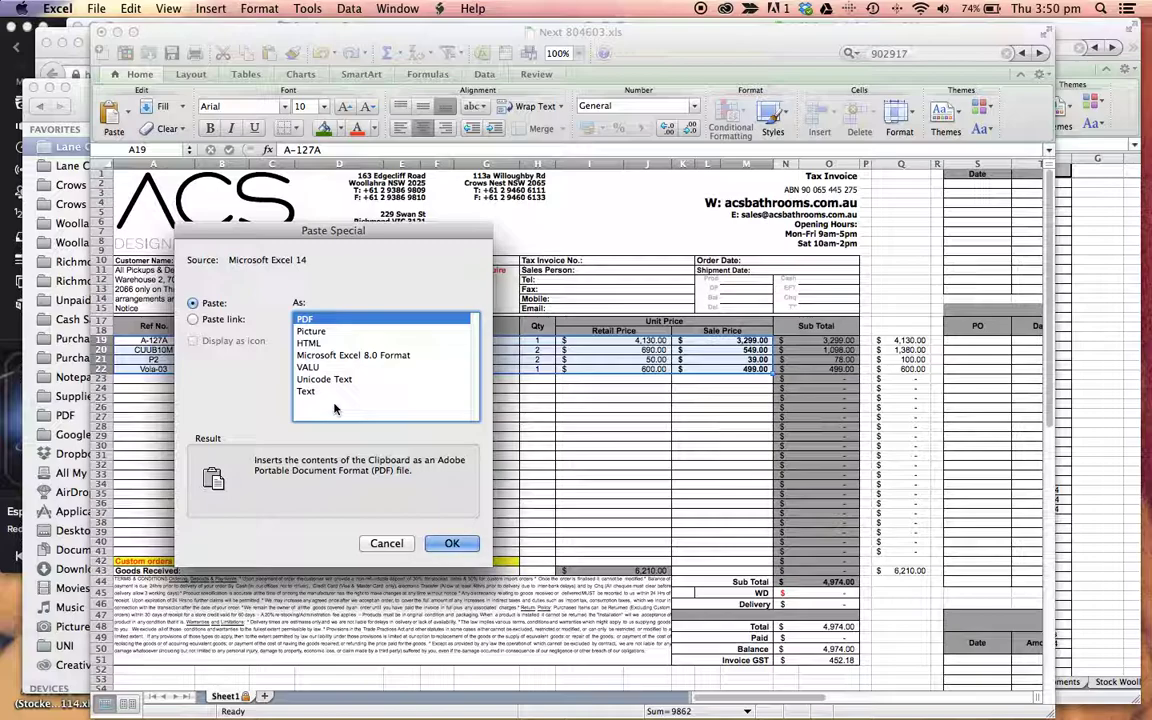
left_click(386, 543)
left_click(305, 455)
left_click_drag(155, 341, 705, 366)
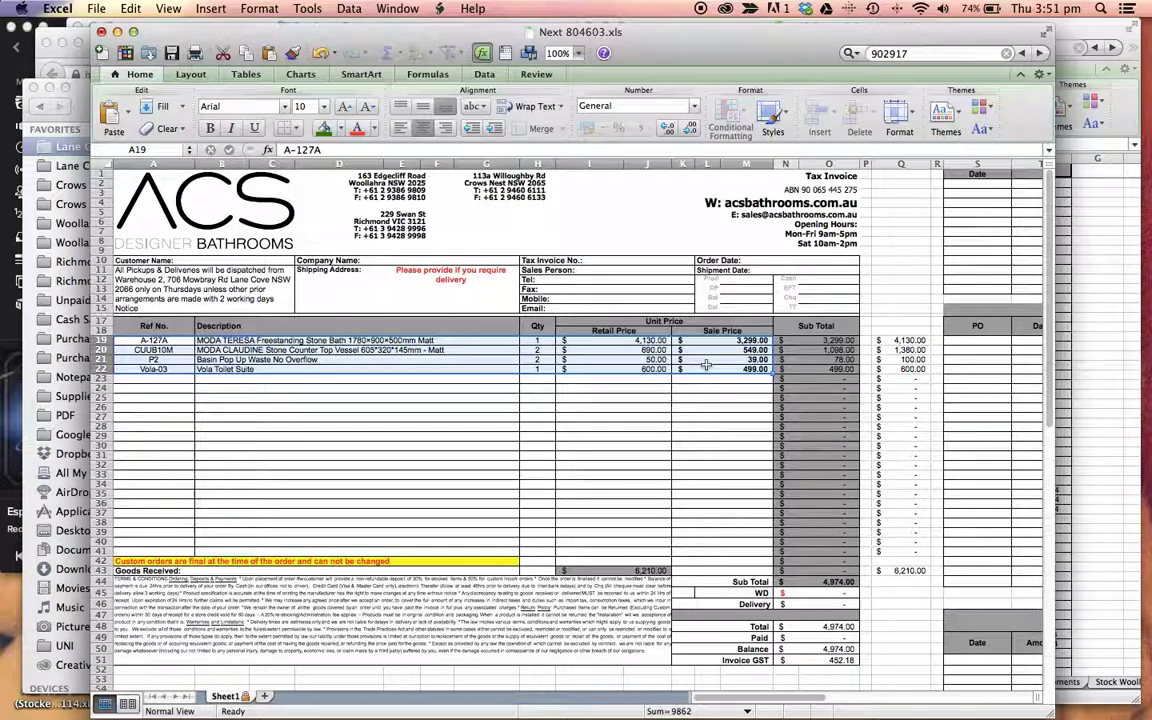
key("super+c")
right_click(404, 352)
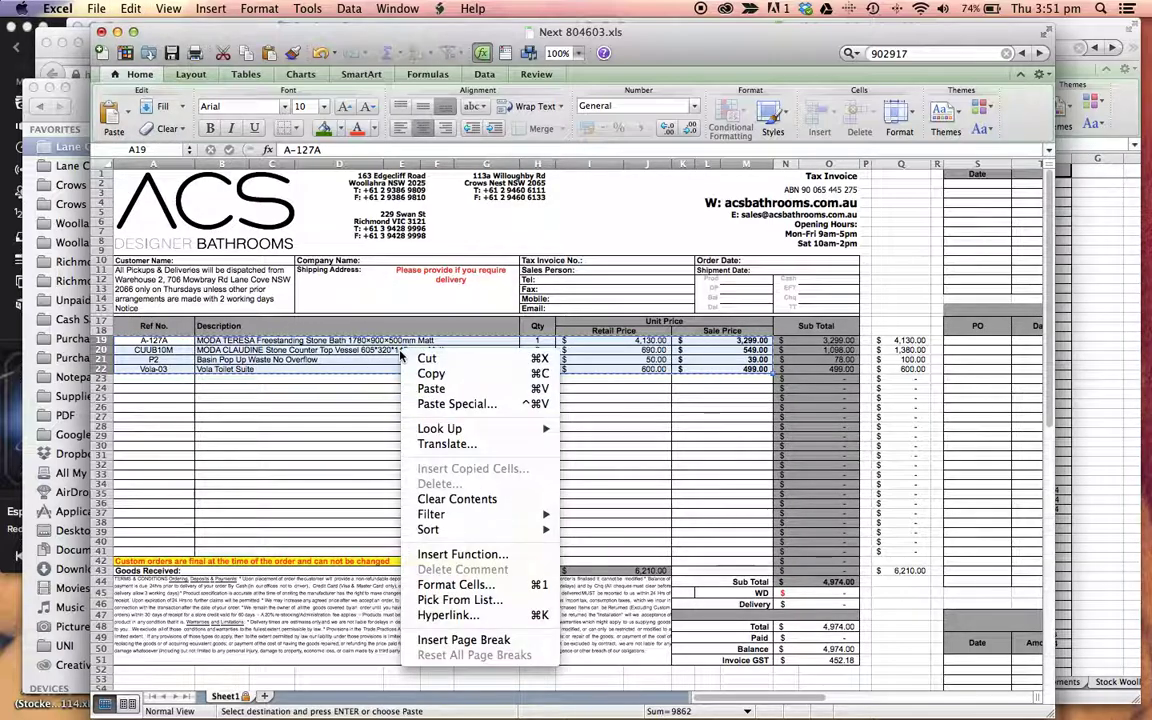
left_click(482, 403)
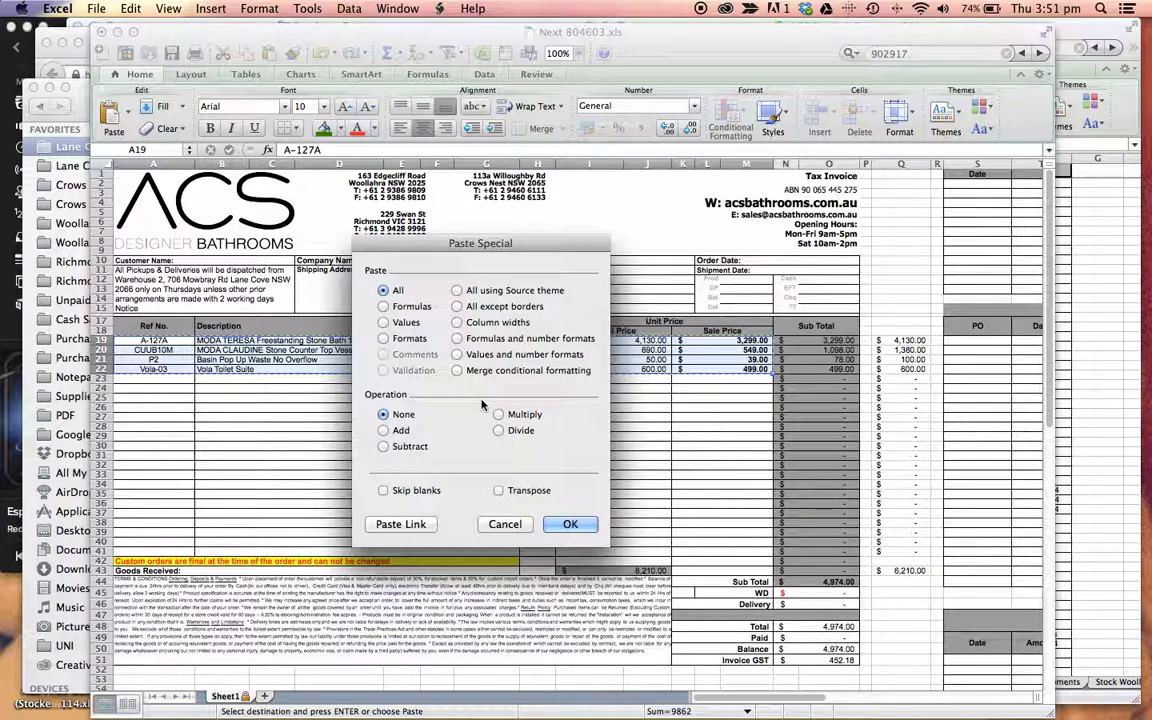
left_click(384, 323)
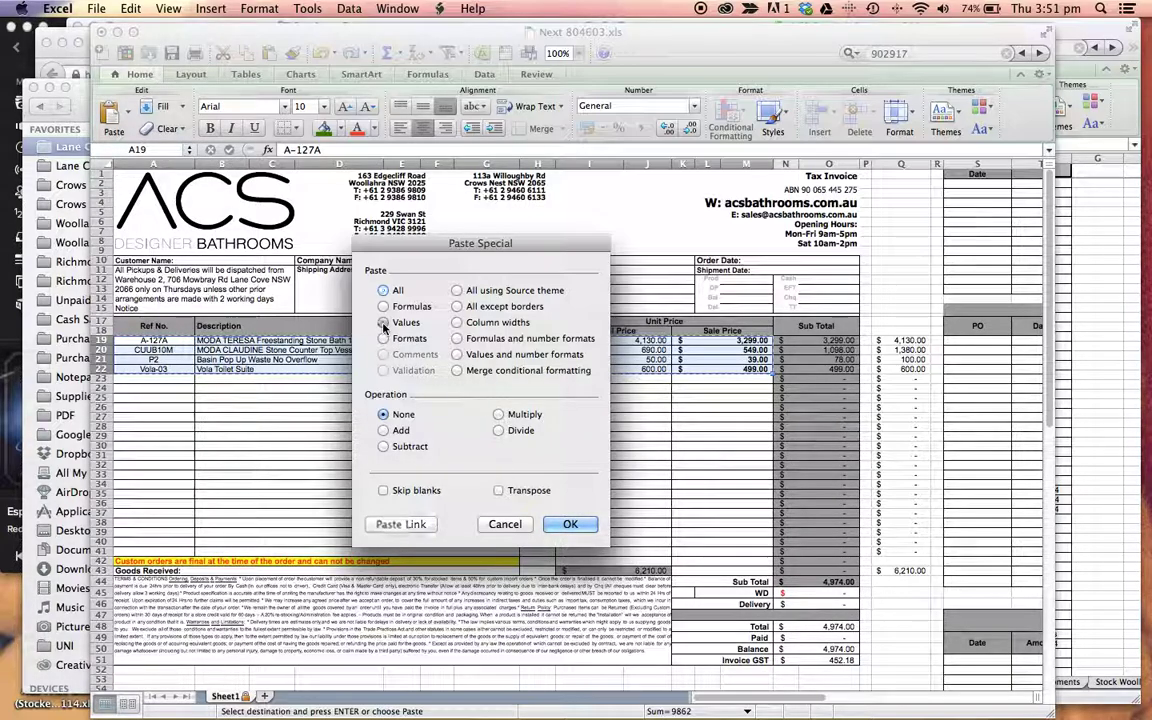
left_click(566, 525)
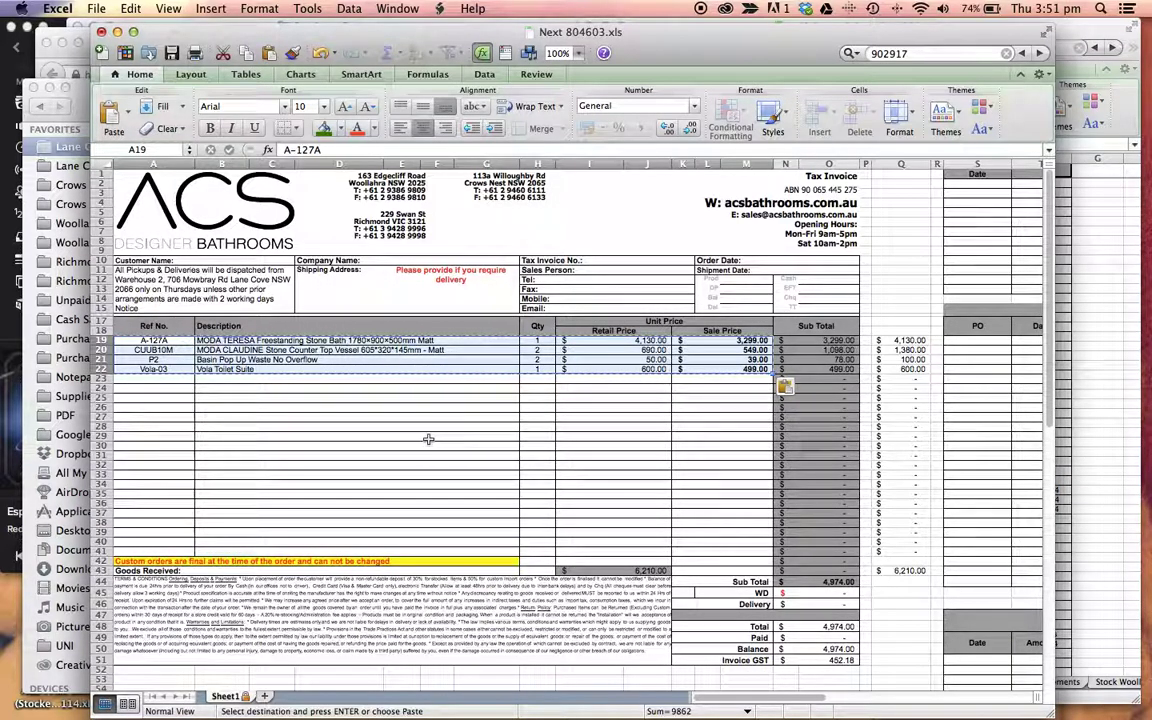
left_click(425, 360)
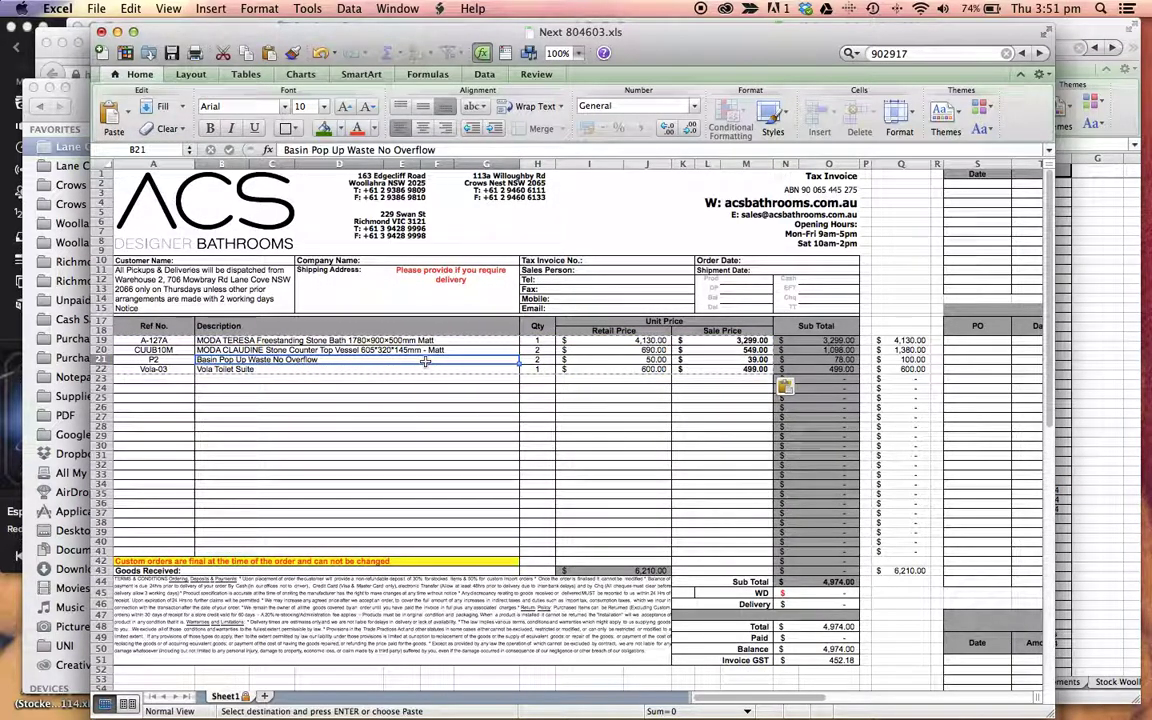
Fill the Vola-03 reference and description cells A22:B22 red.
left_click(380, 340)
key("Escape")
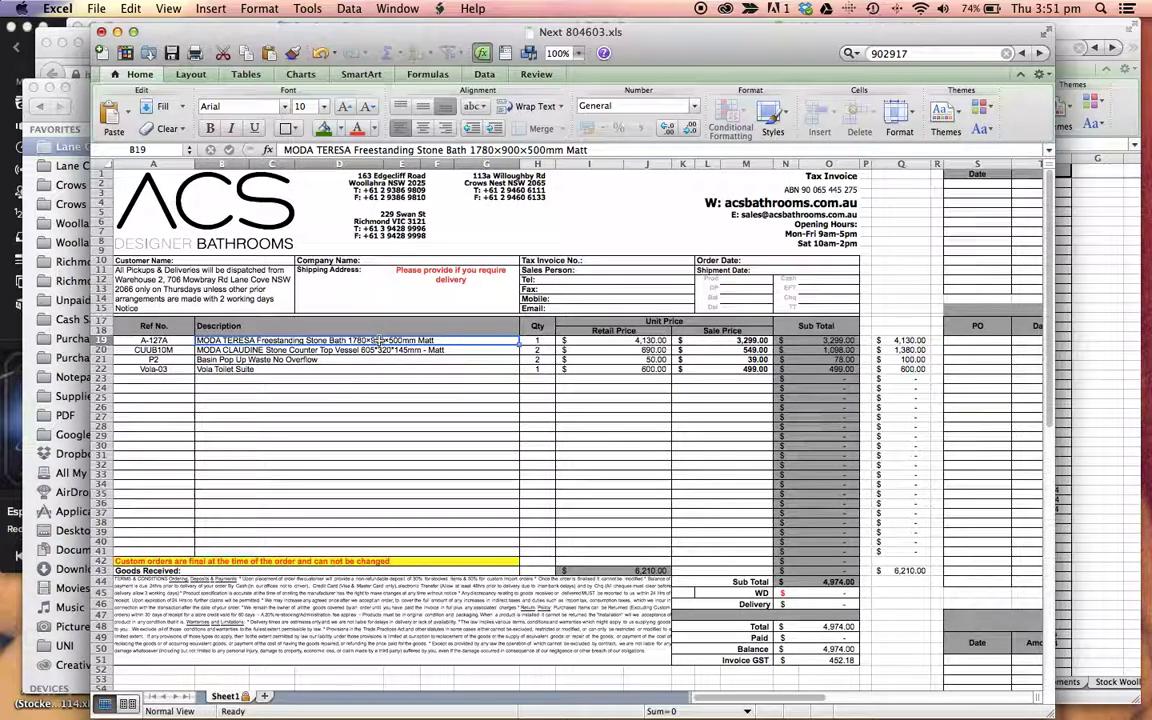
left_click(245, 369)
left_click_drag(170, 369, 205, 369)
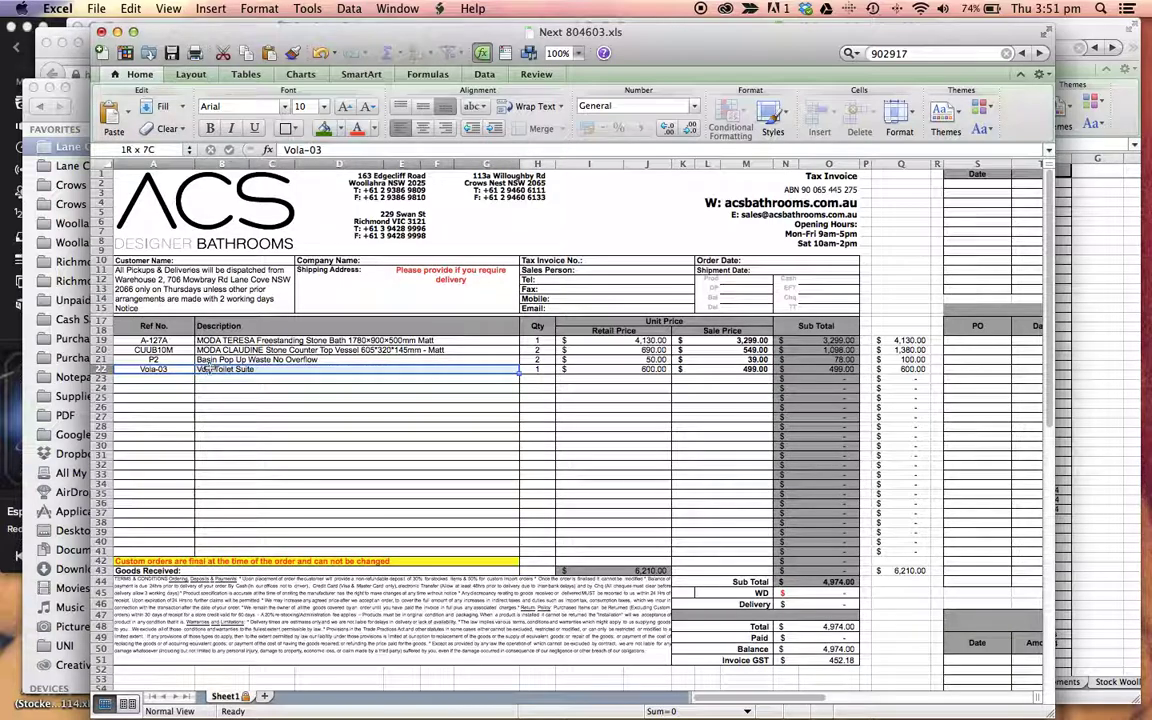
left_click(333, 128)
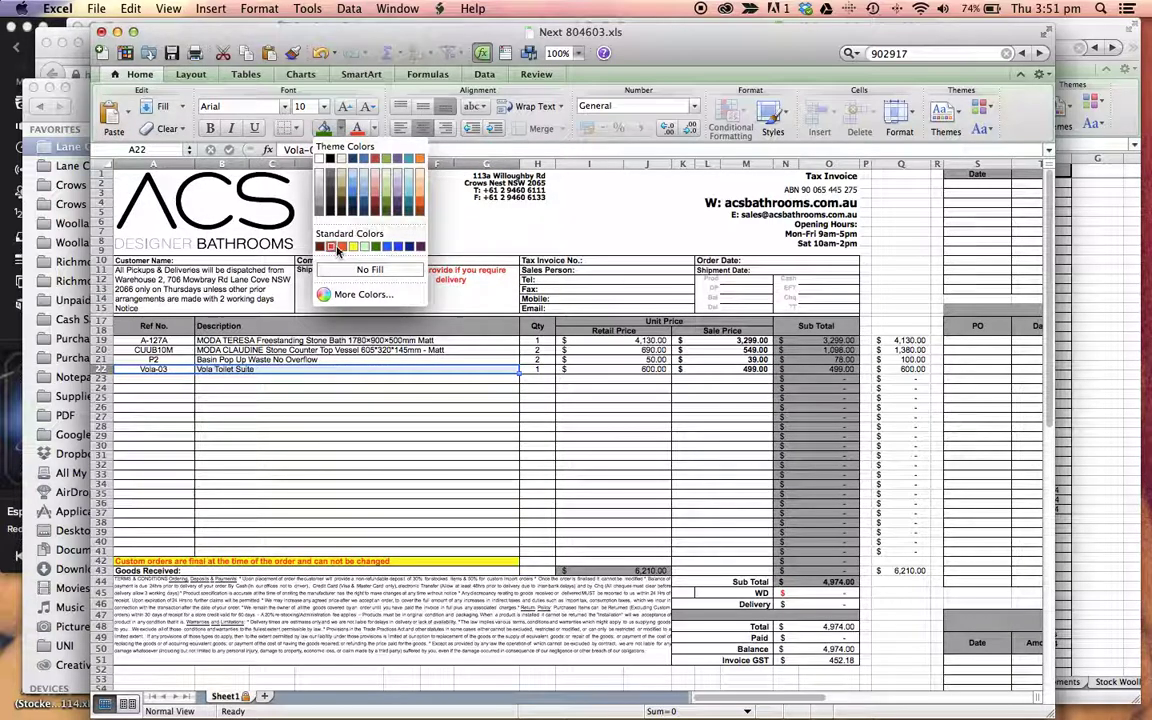
left_click(337, 248)
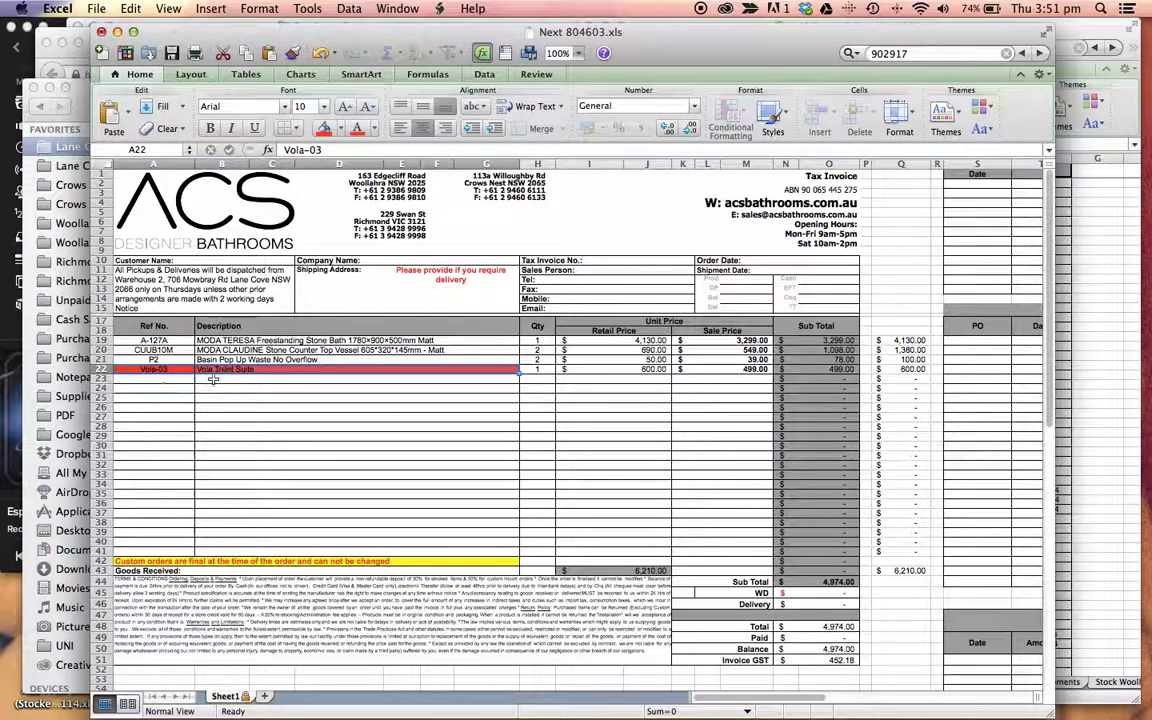
Enter the new reference VOLA-04 in cell A23.
left_click(165, 379)
type("V")
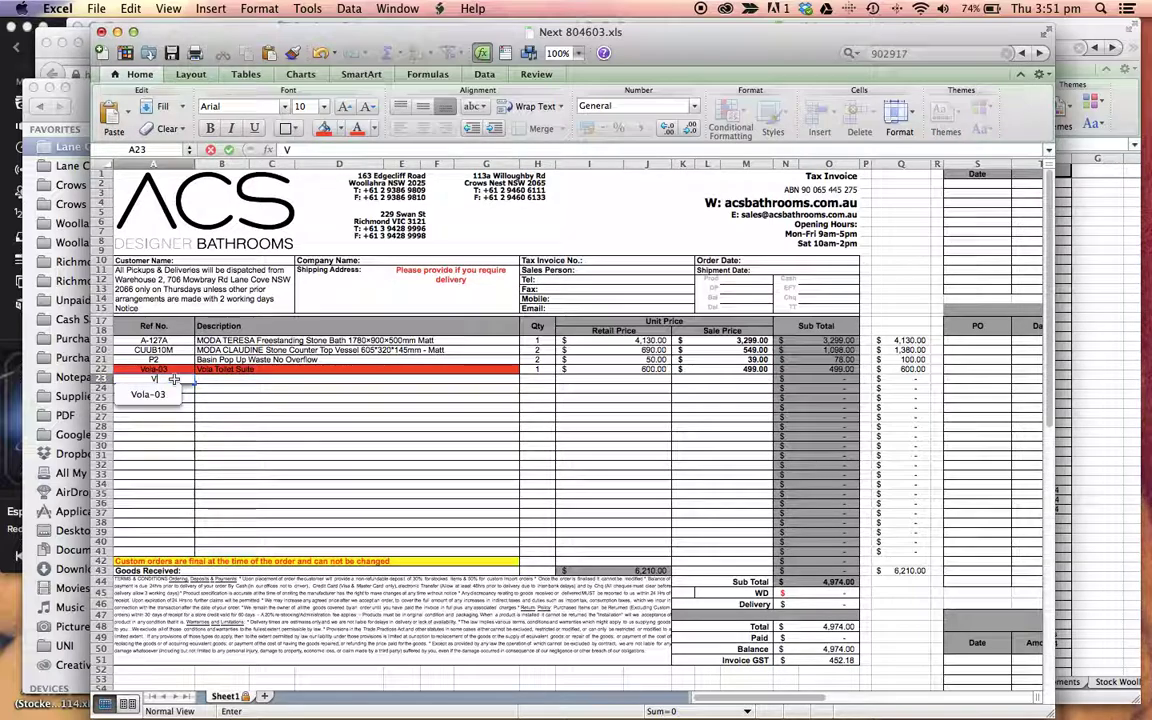
type("OLA-04")
key("Tab")
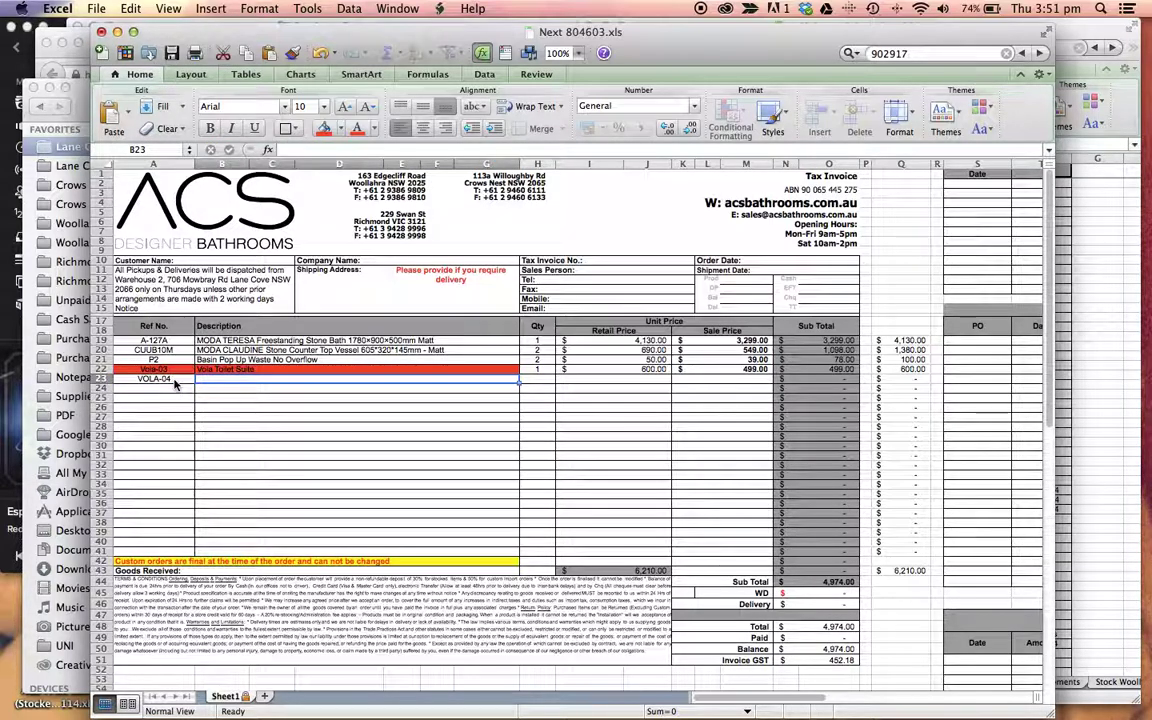
key("Down")
key("Down")
key("Down")
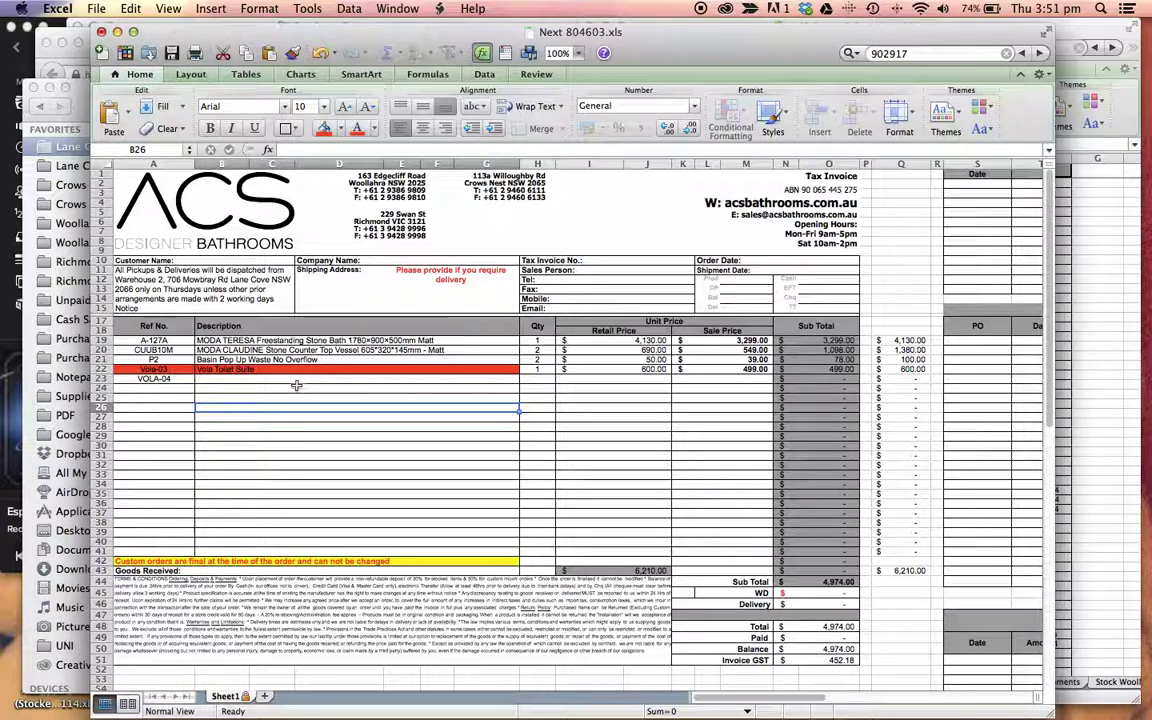
left_click(228, 370)
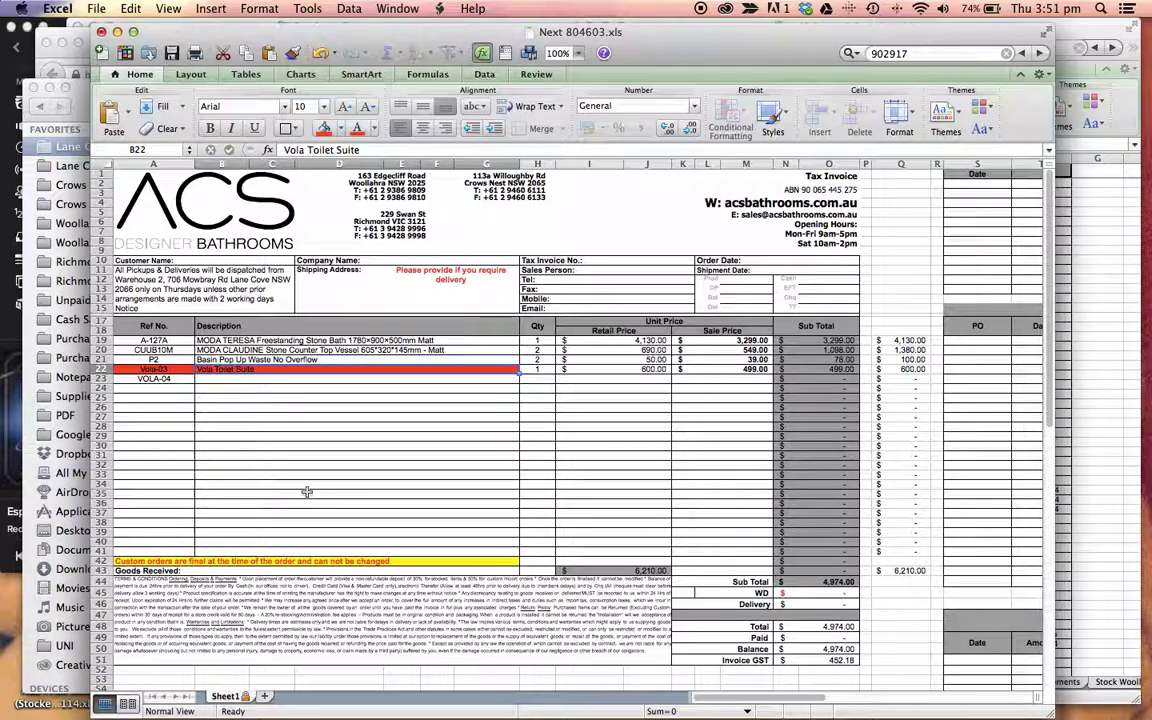